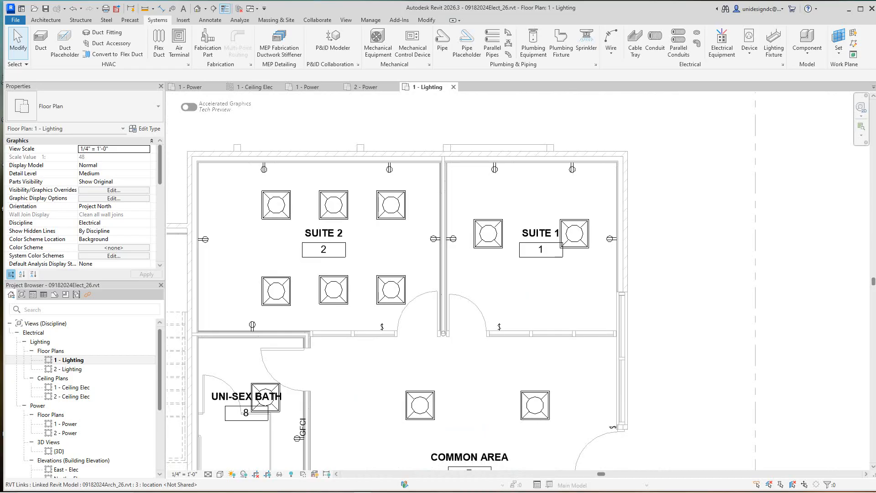
Step: Select both troffer lights in Suite 1 and examine which switch their switch system is connected to
middle_drag(522, 275, 516, 267)
scroll(502, 296, down, 2)
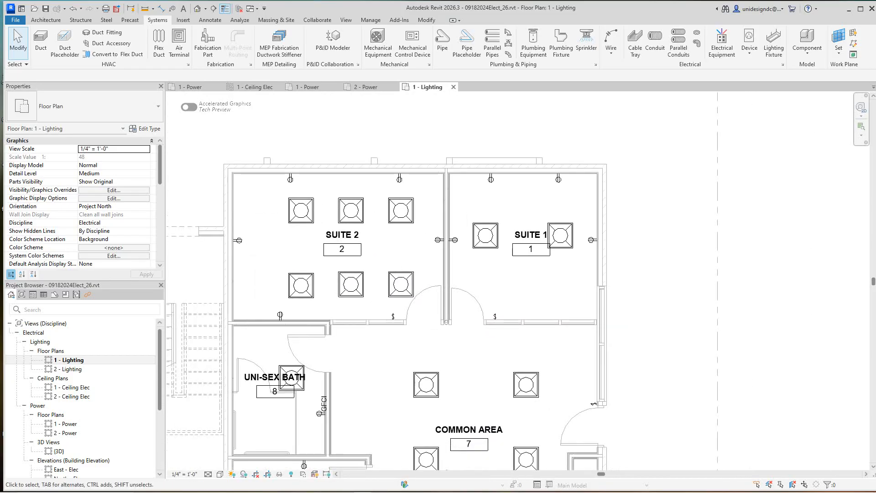
scroll(611, 267, up, 2)
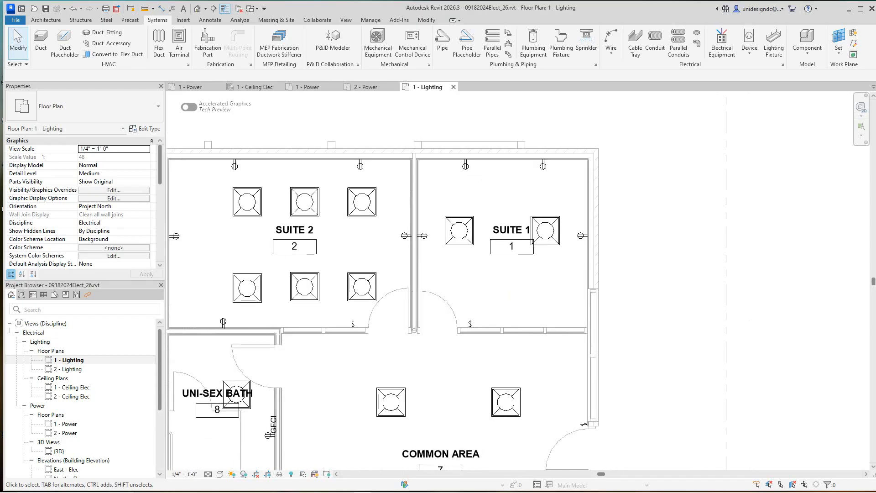
click(459, 230)
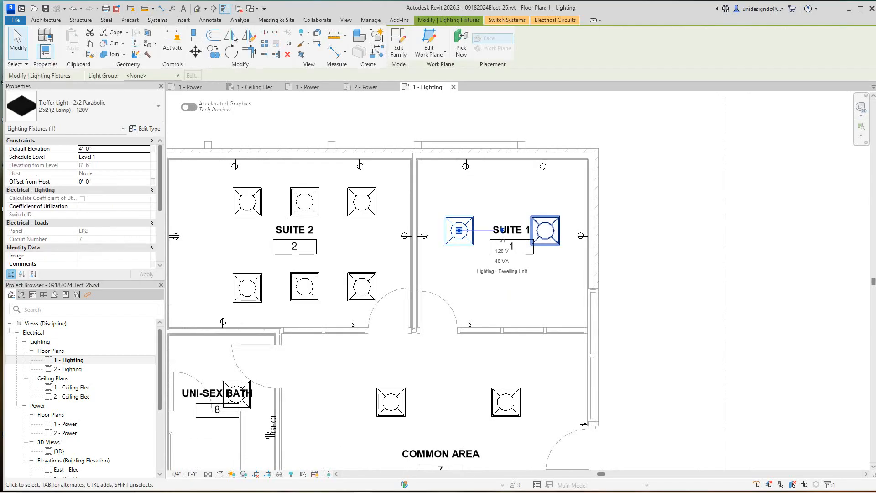
ctrl+click(545, 233)
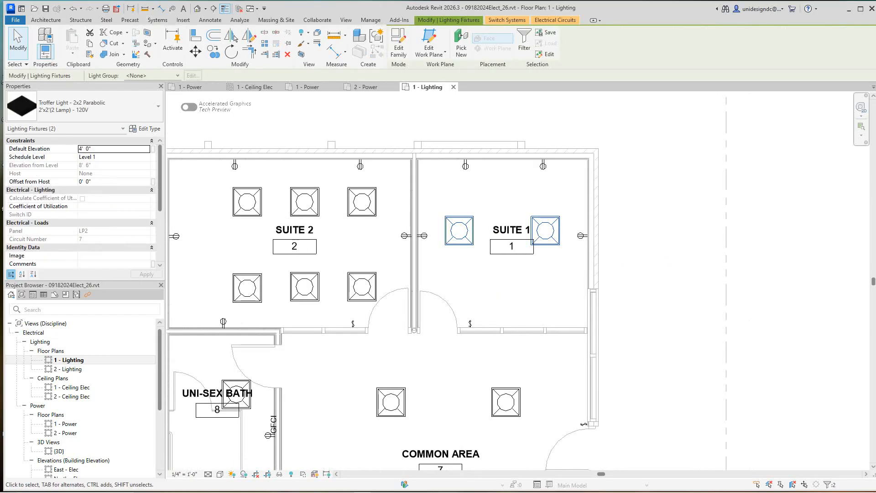
click(507, 20)
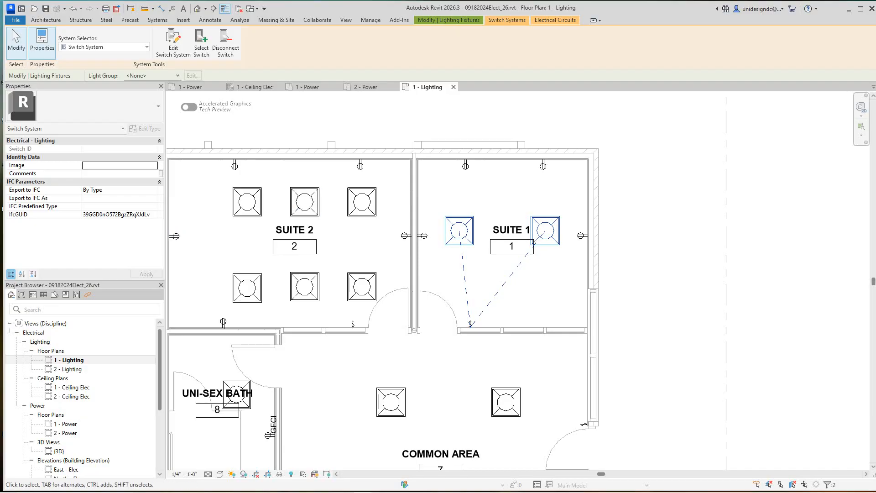
key(Escape)
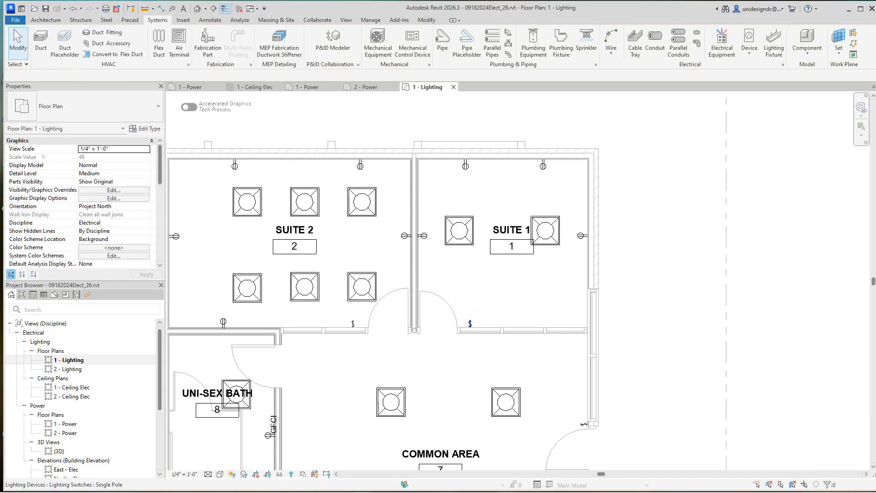
Step: Set the Switch ID of the single-pole switch beside the Suite 1 door to SW1
click(470, 324)
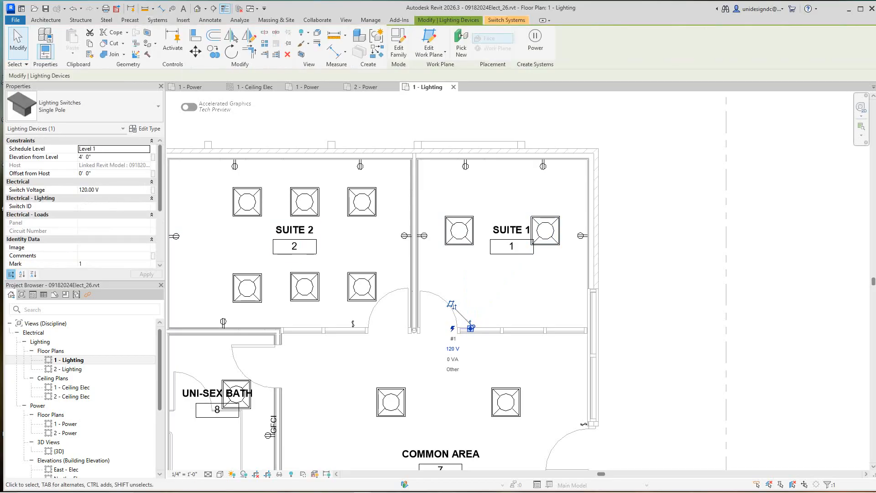
key(Escape)
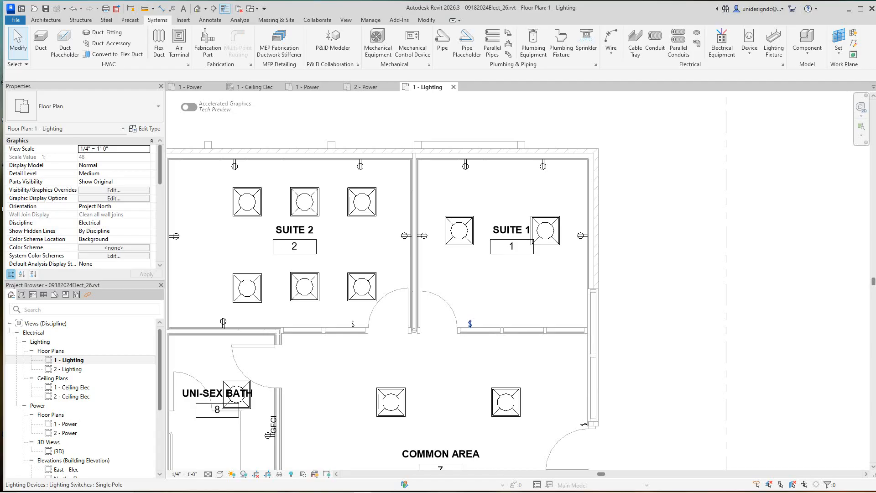
click(470, 323)
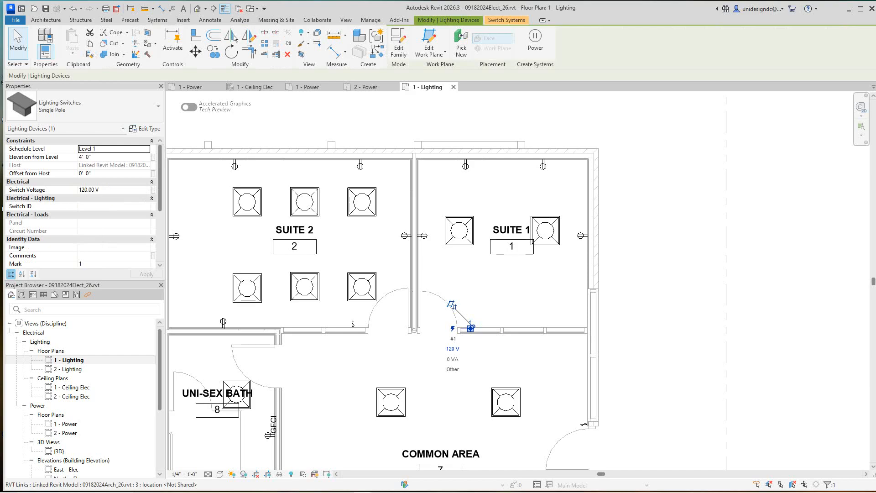
click(111, 206)
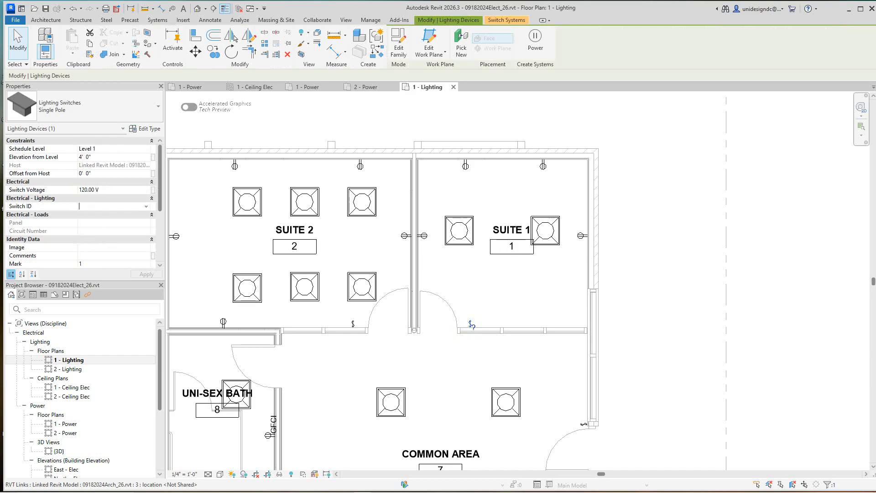
text(sw)
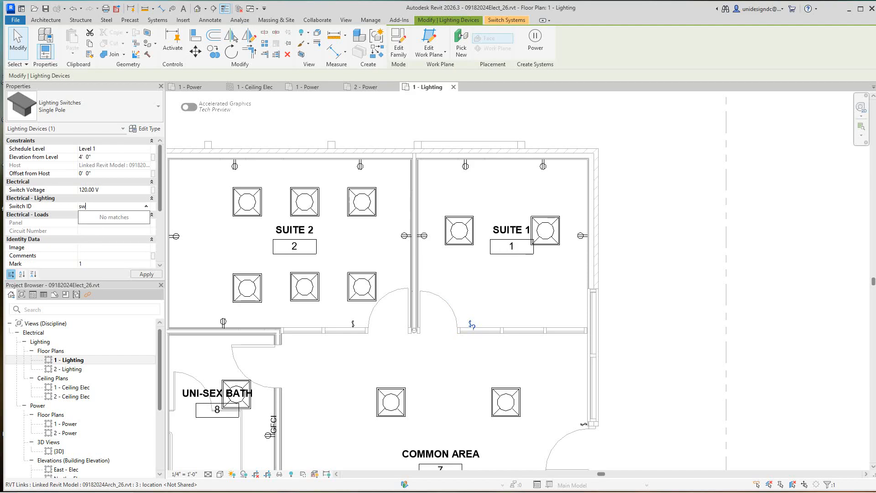
key(BackSpace)
key(BackSpace)
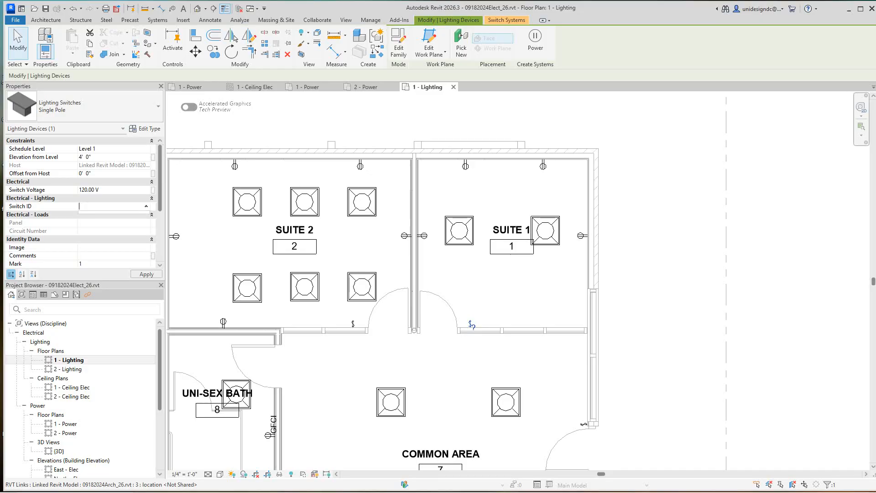
text(SW1)
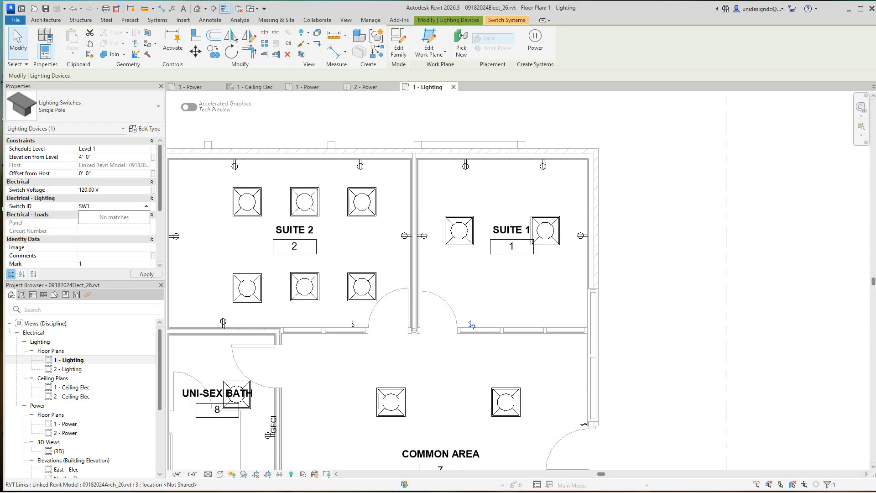
key(Return)
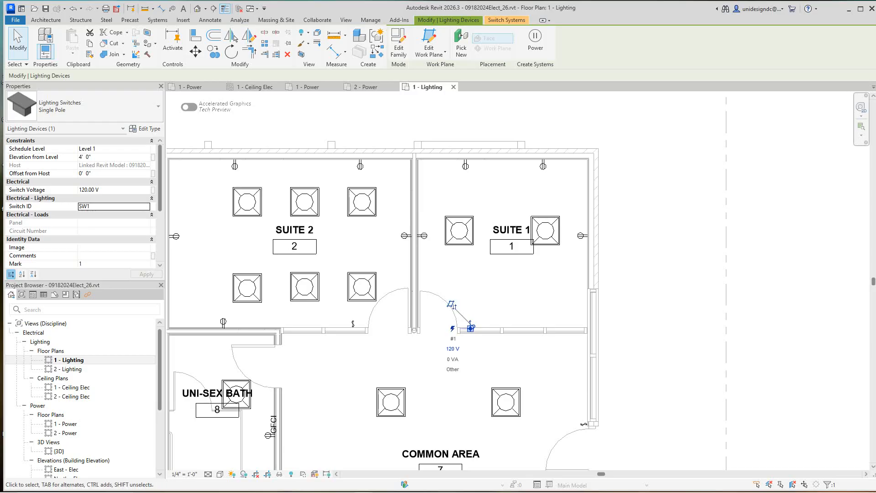
Step: Draw a THWN arc wire connecting the two troffer lights in Suite 1
scroll(617, 247, down, 1)
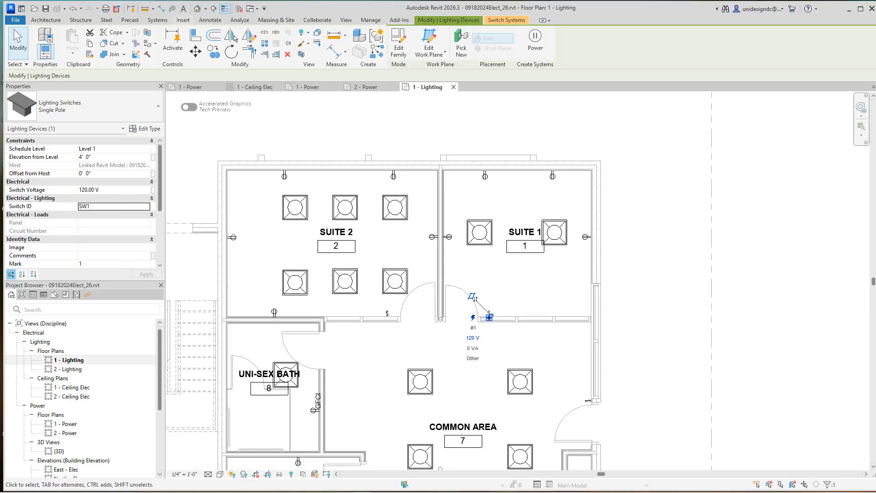
click(157, 20)
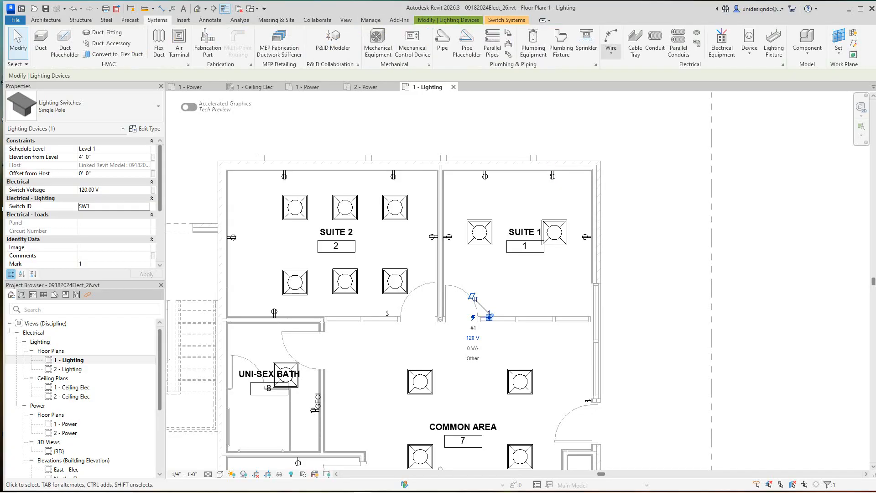
click(611, 53)
click(628, 69)
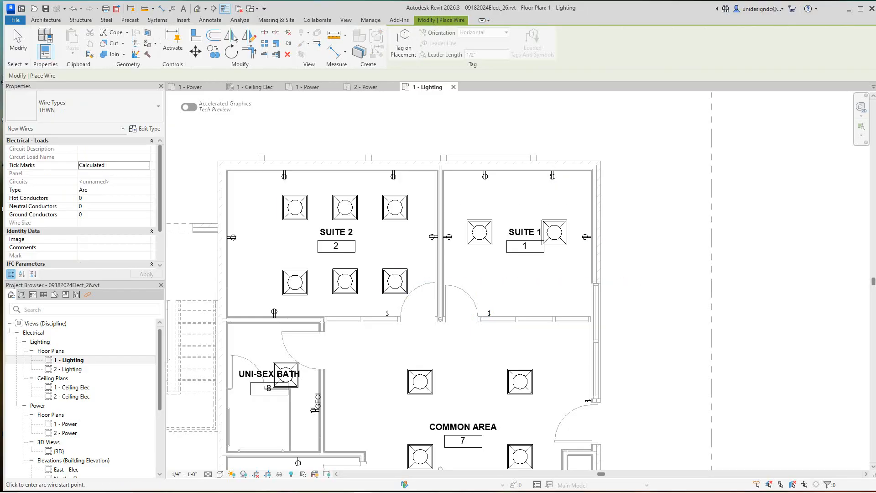
scroll(501, 236, up, 3)
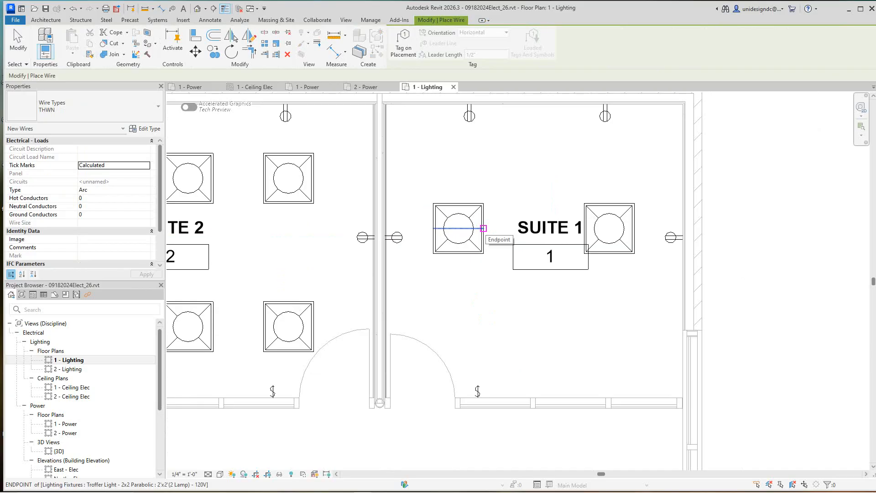
click(483, 228)
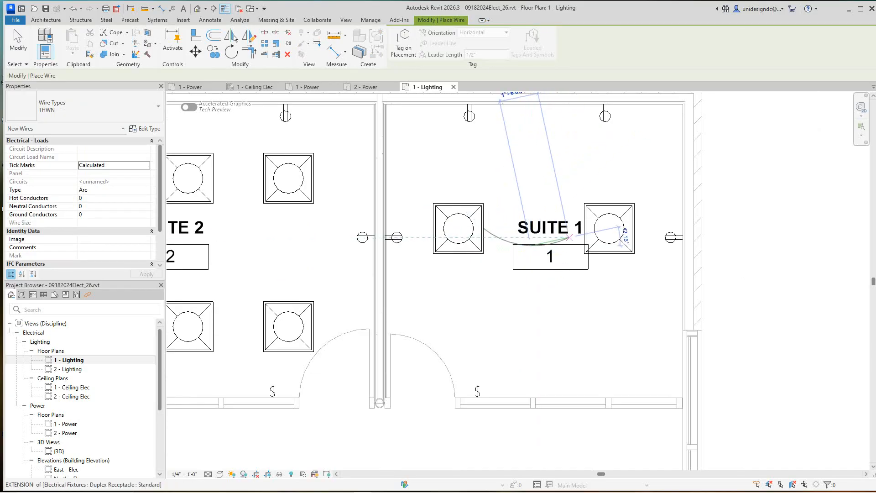
click(585, 228)
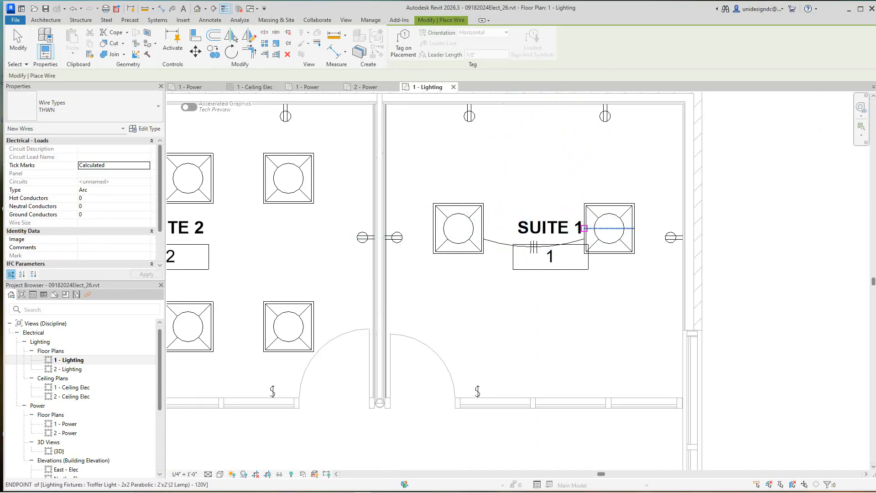
Step: Draw an arc home run wire from the western Suite 1 light down toward the suite's door, then end the wire command
scroll(484, 269, down, 1)
middle_drag(476, 292, 474, 238)
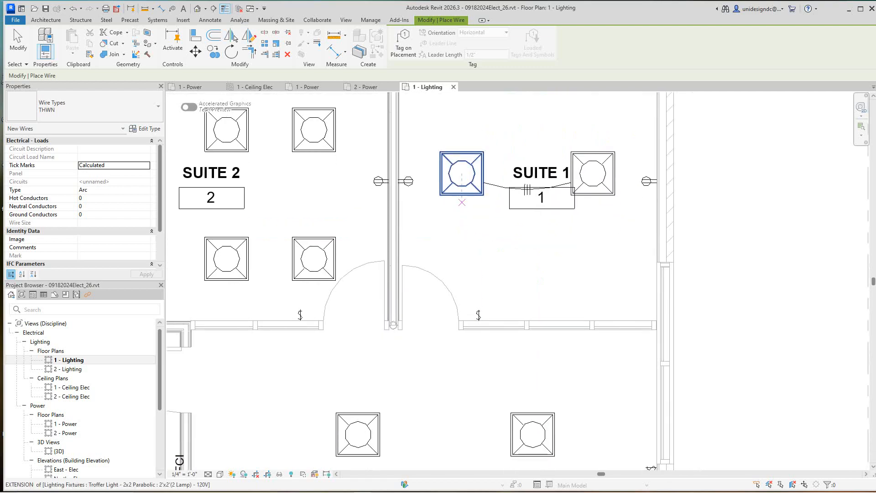
click(462, 234)
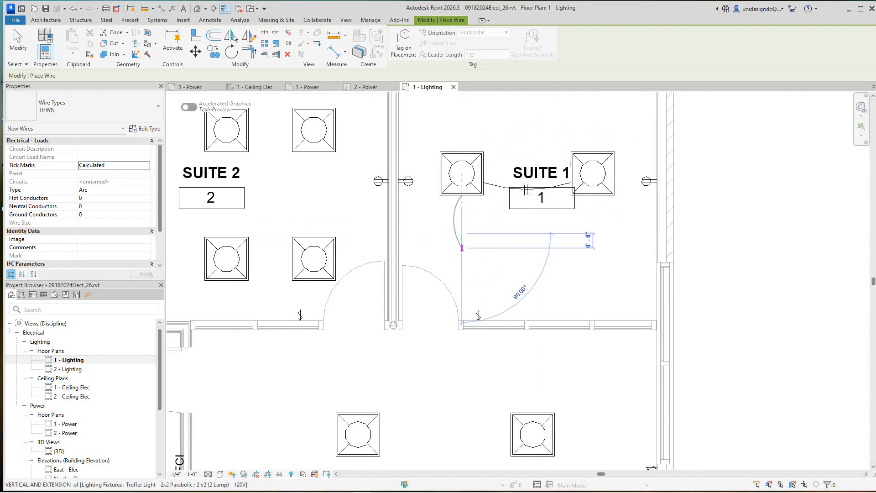
click(418, 298)
right_click(420, 299)
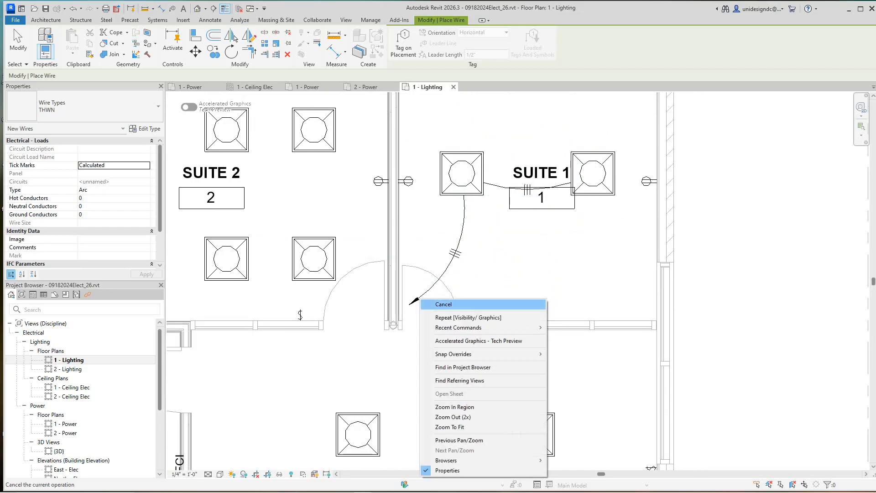
click(443, 305)
scroll(402, 370, down, 2)
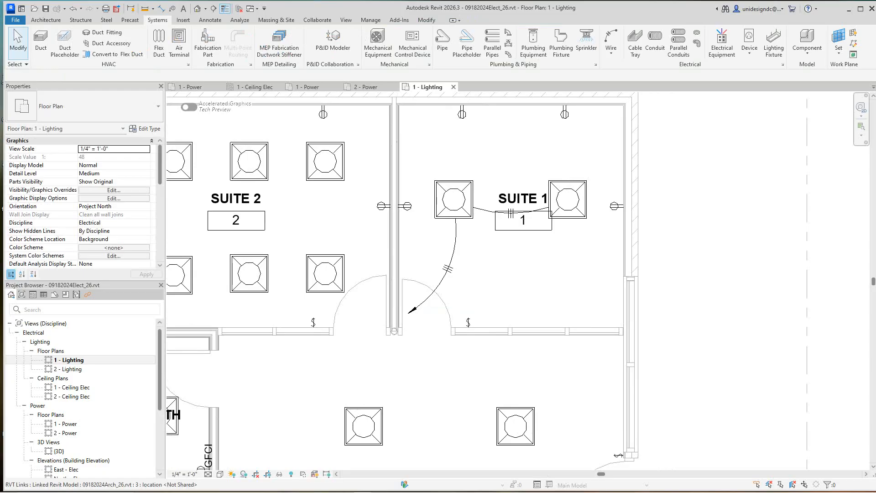
Step: Duplicate the type of the wire between the two Suite 1 lights as THWN Switch Leg
scroll(495, 260, up, 2)
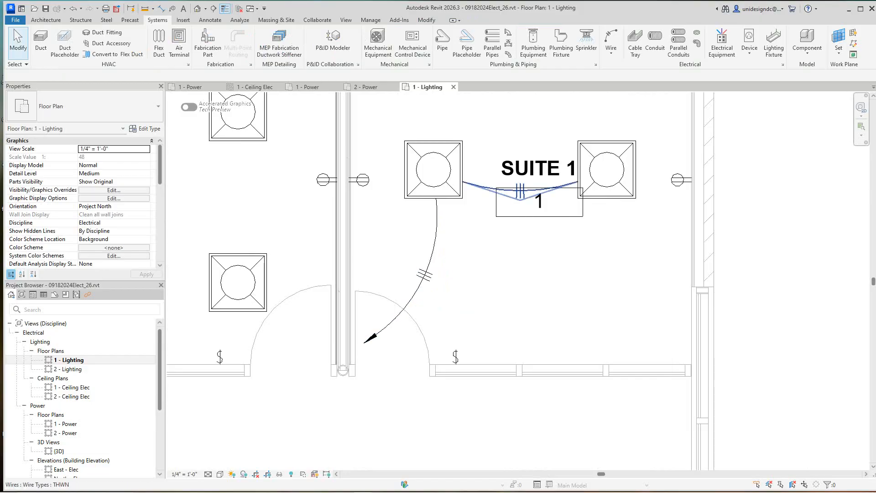
click(516, 185)
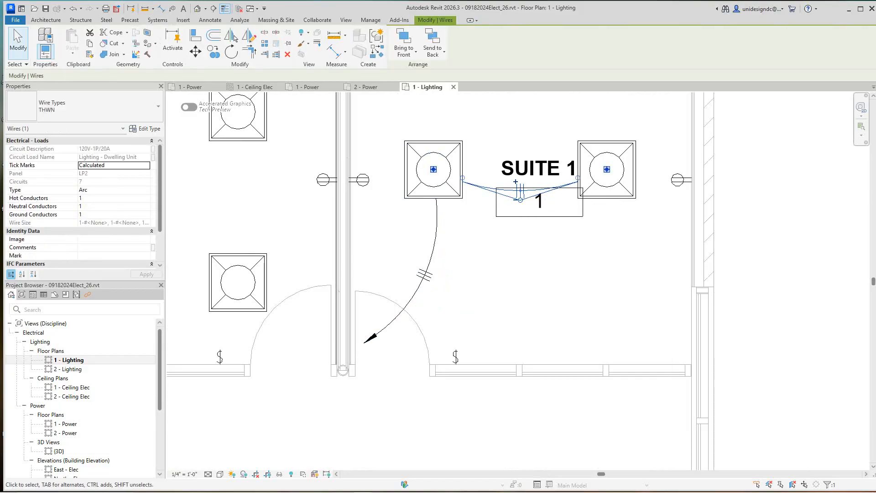
click(146, 129)
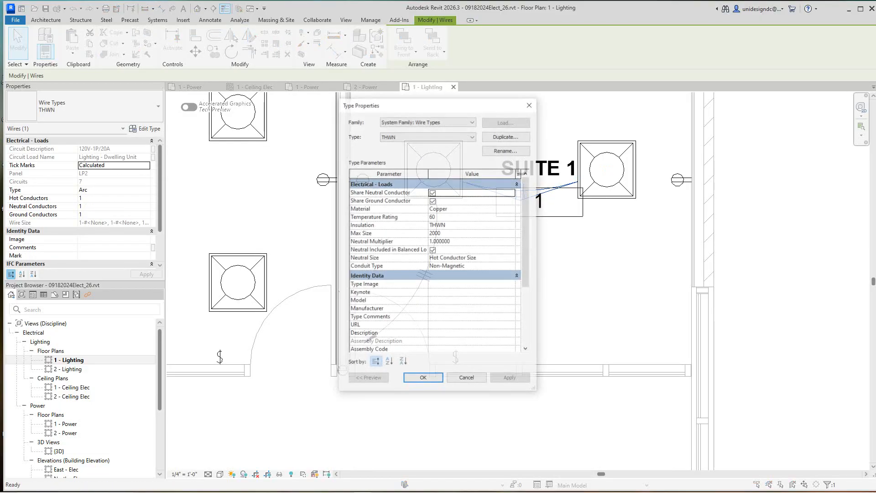
click(506, 136)
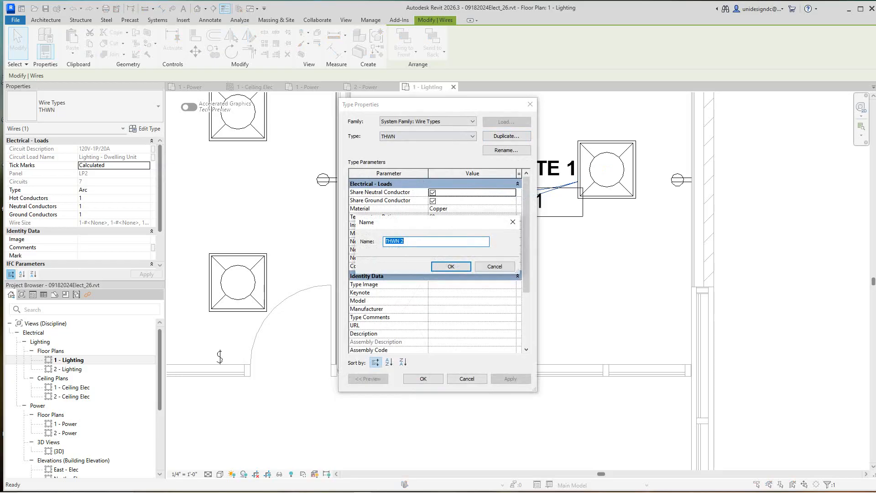
click(401, 242)
double_click(402, 241)
text(sWITCH)
key(BackSpace)
key(BackSpace)
key(BackSpace)
text(Switch Leg)
key(Return)
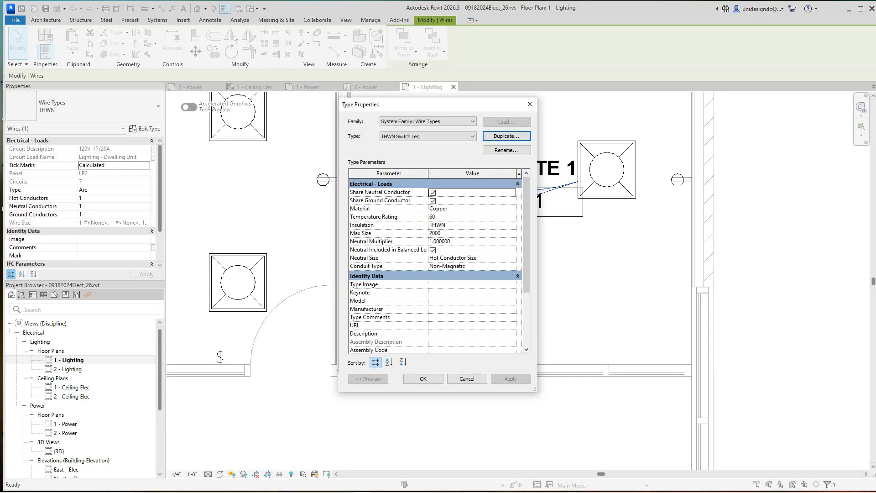
Step: Set the new wire type's Description to Switch Leg and apply the type to the selected wire
scroll(436, 265, down, 2)
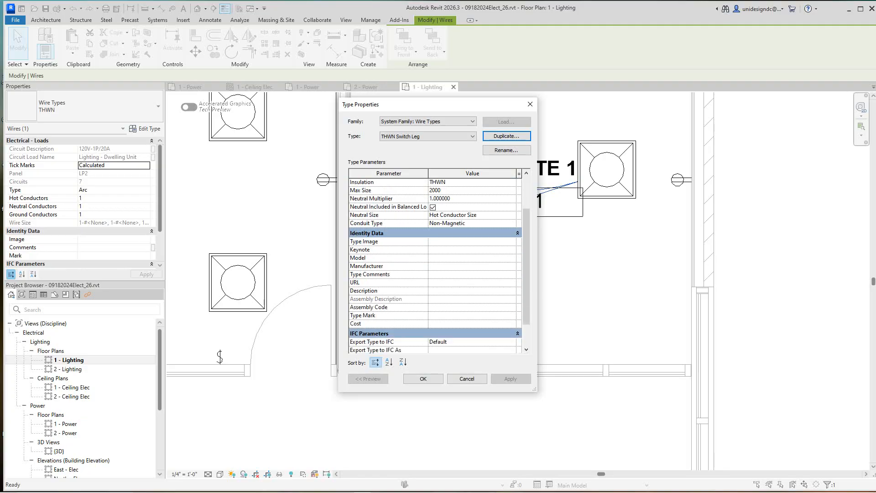
click(457, 291)
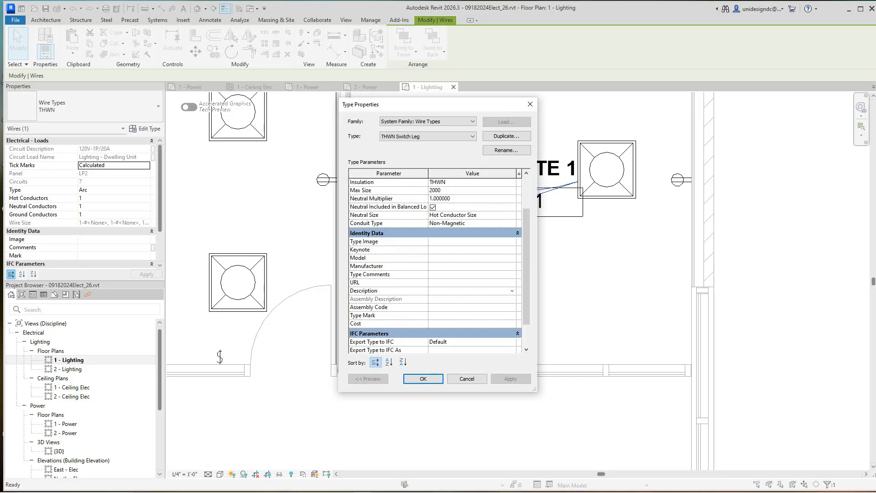
text(Switch Leg)
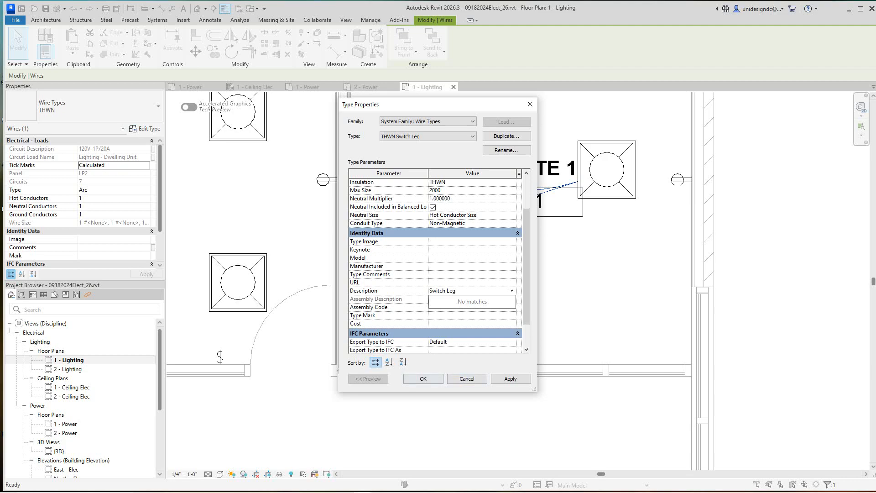
click(423, 379)
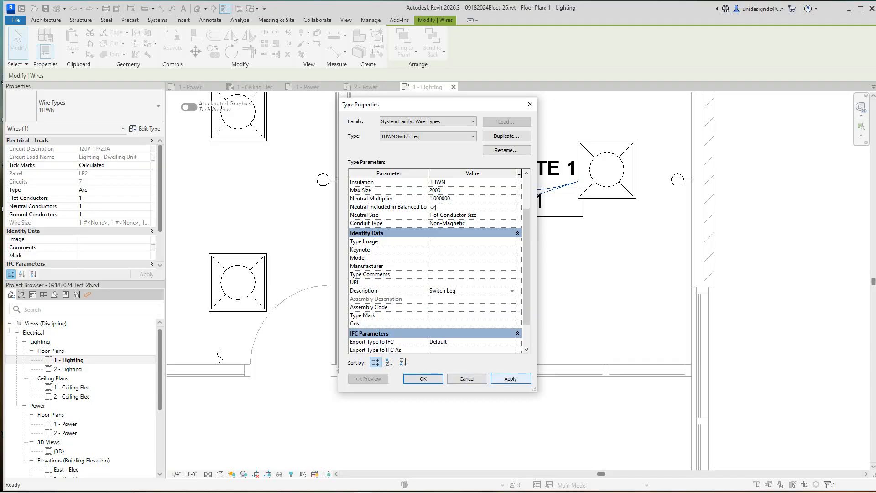
click(423, 379)
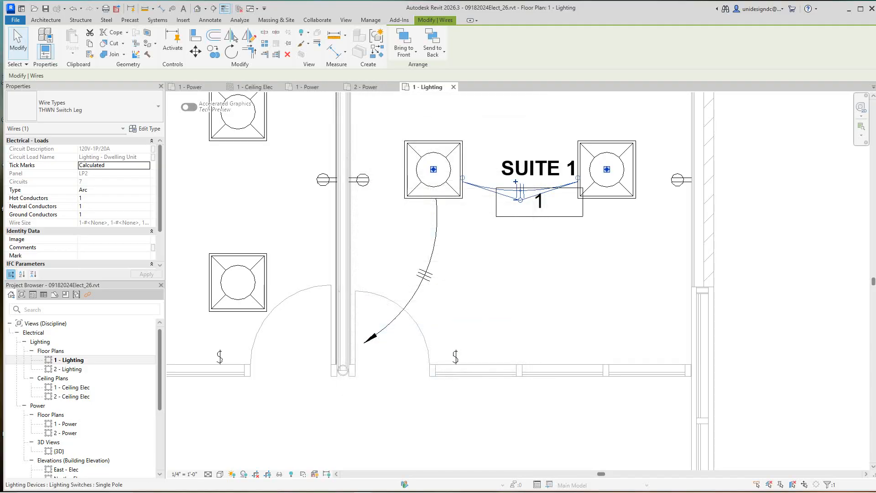
key(Escape)
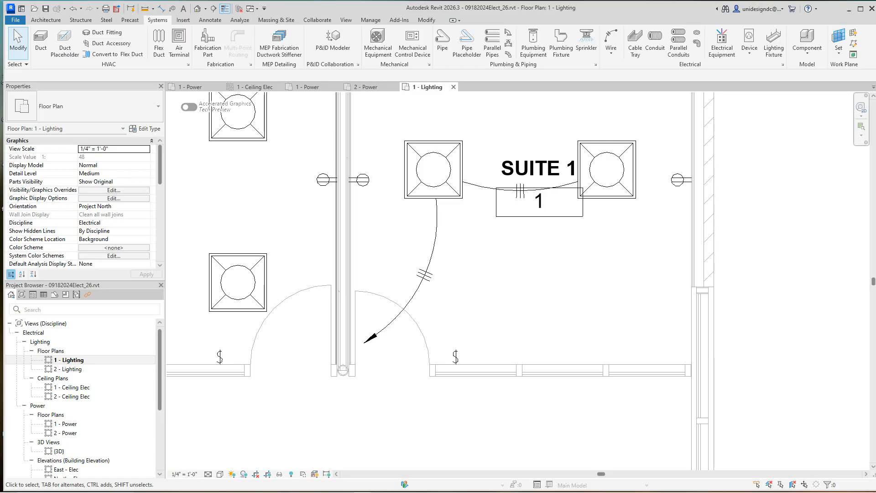
Step: Inspect the properties of the wire between the Suite 1 lights and of the home run wire to compare their wire types
click(516, 185)
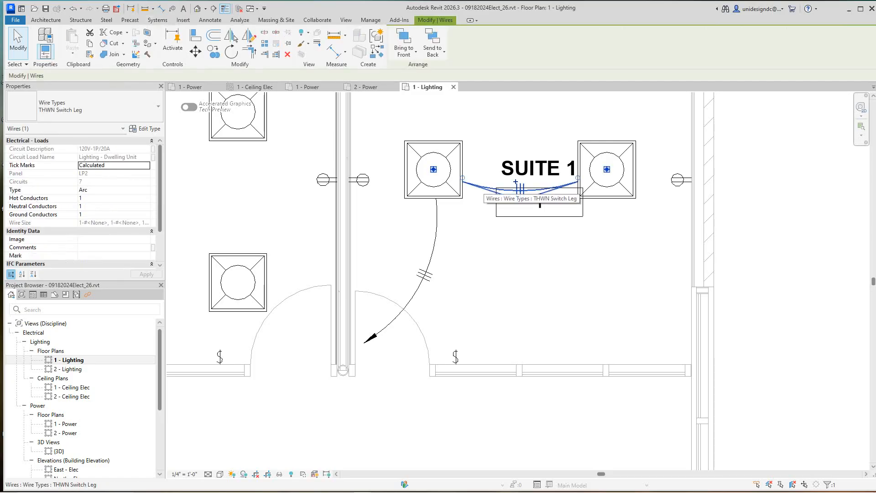
click(443, 250)
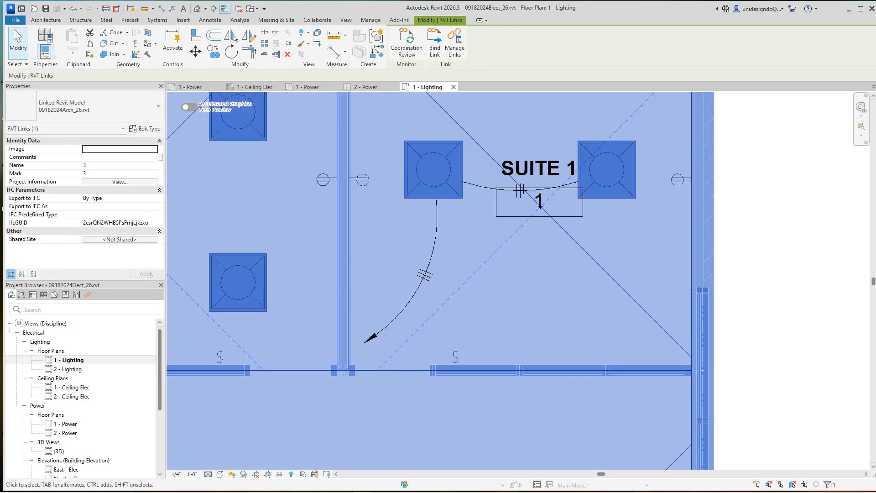
key(Escape)
click(518, 187)
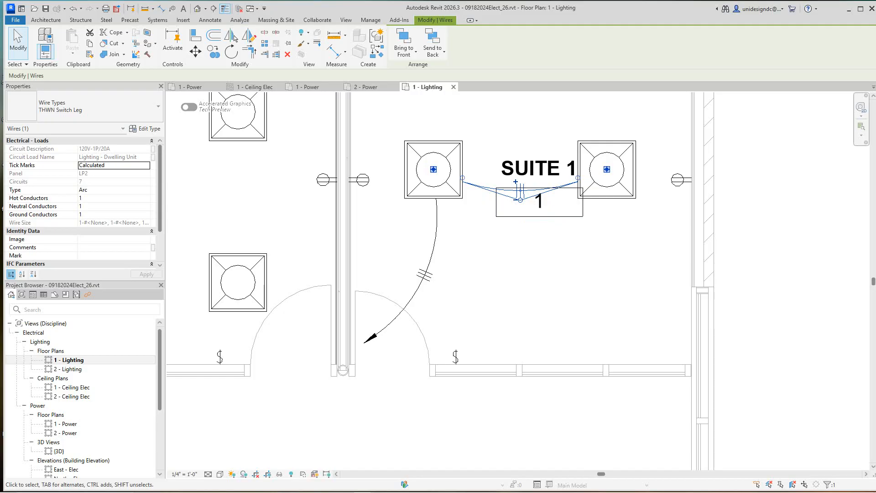
key(Escape)
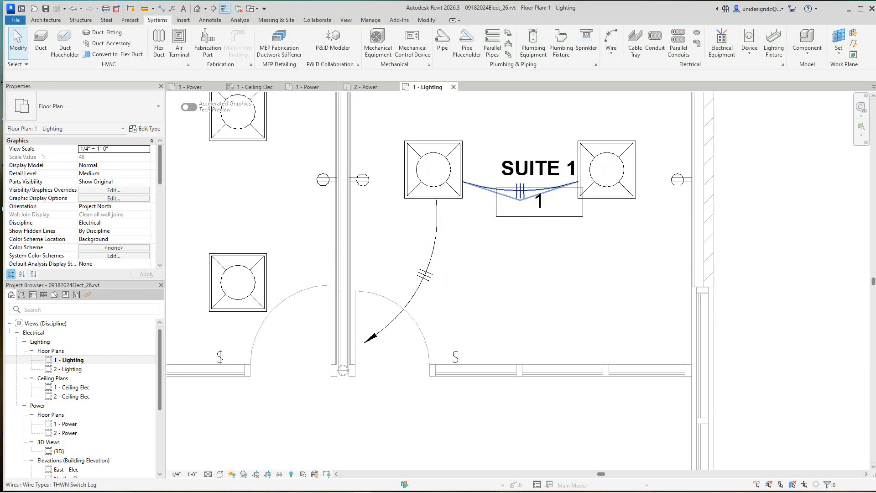
click(484, 188)
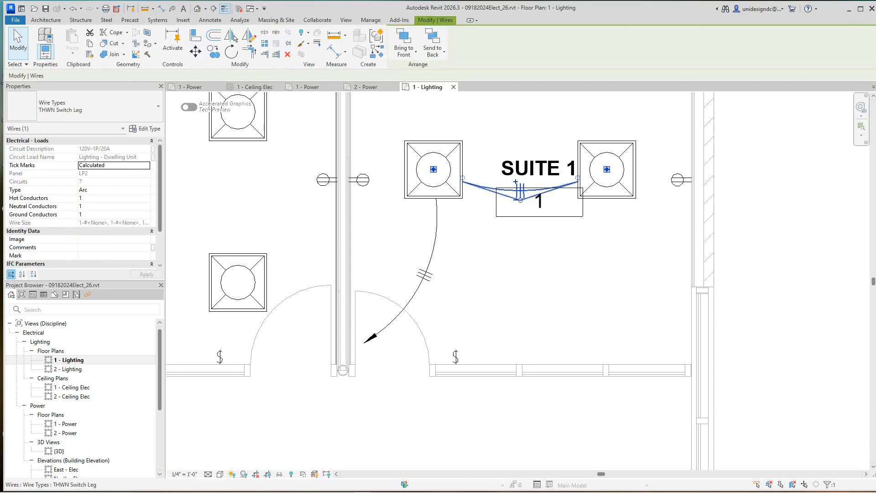
click(461, 251)
click(433, 249)
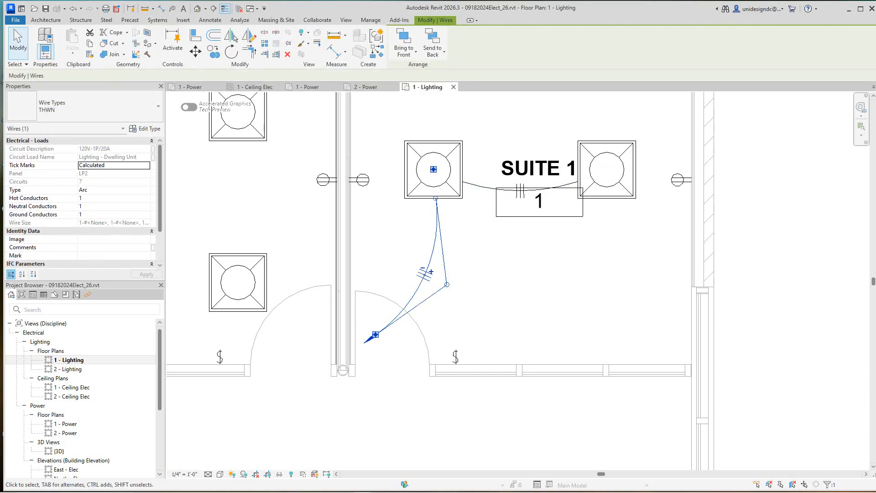
key(Escape)
Step: Draw a THWN Switch Leg arc wire from the western Suite 1 light to the single-pole switch beside the suite's door
scroll(413, 330, down, 2)
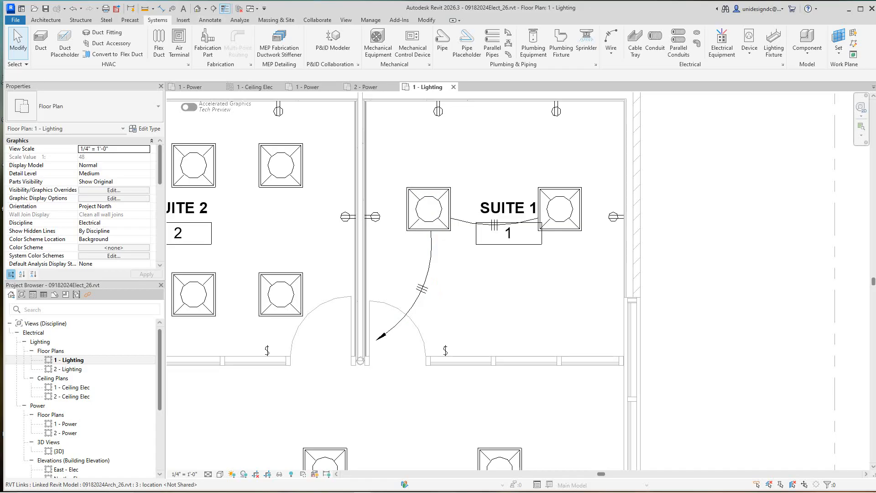
click(611, 53)
click(628, 69)
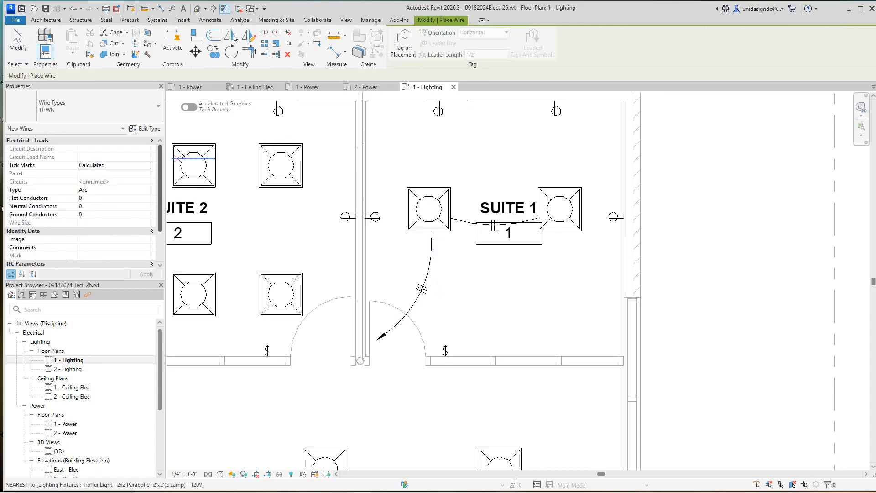
click(92, 108)
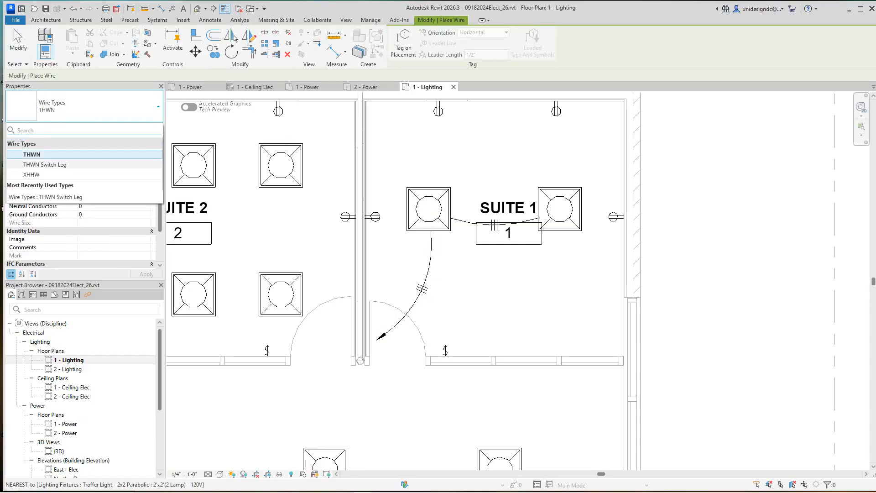
click(45, 164)
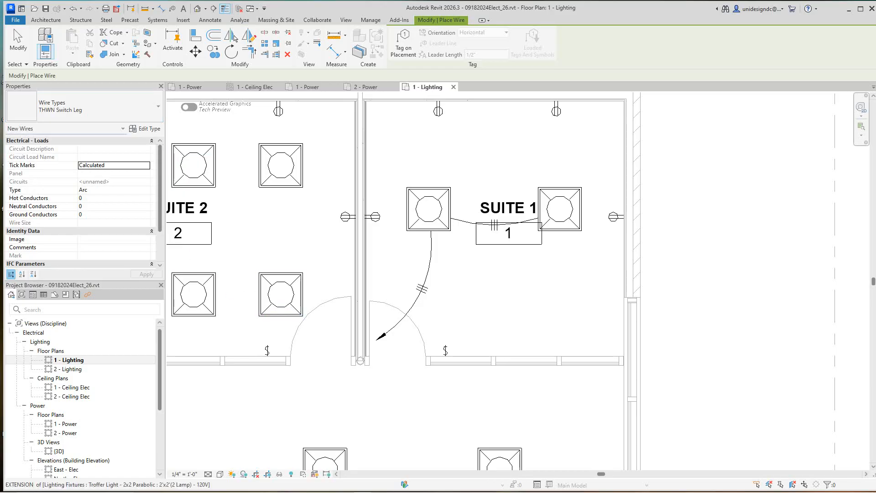
scroll(460, 340, up, 2)
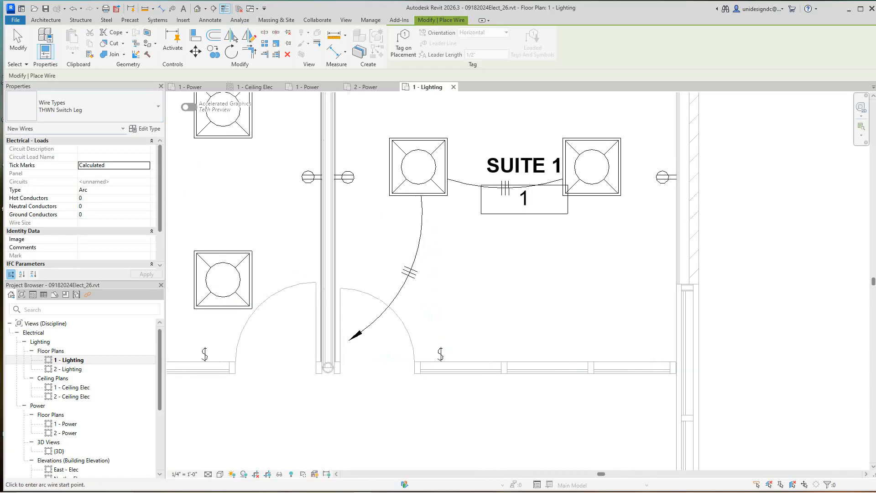
click(434, 196)
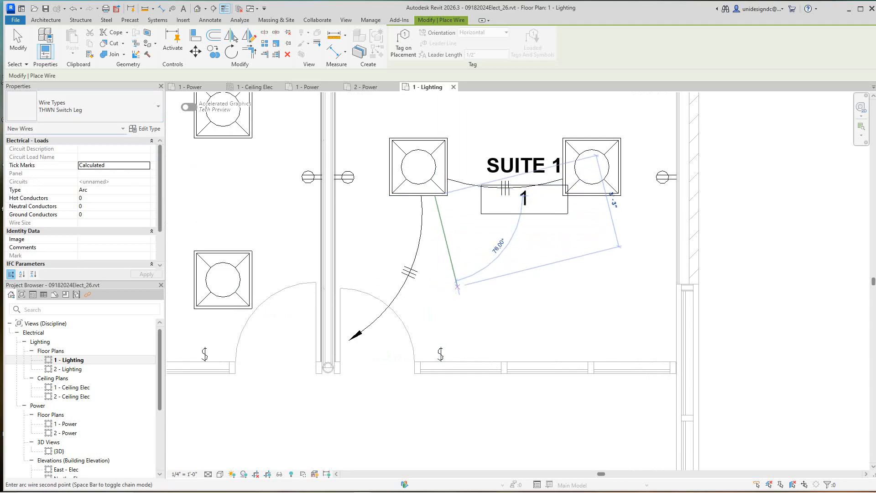
click(458, 287)
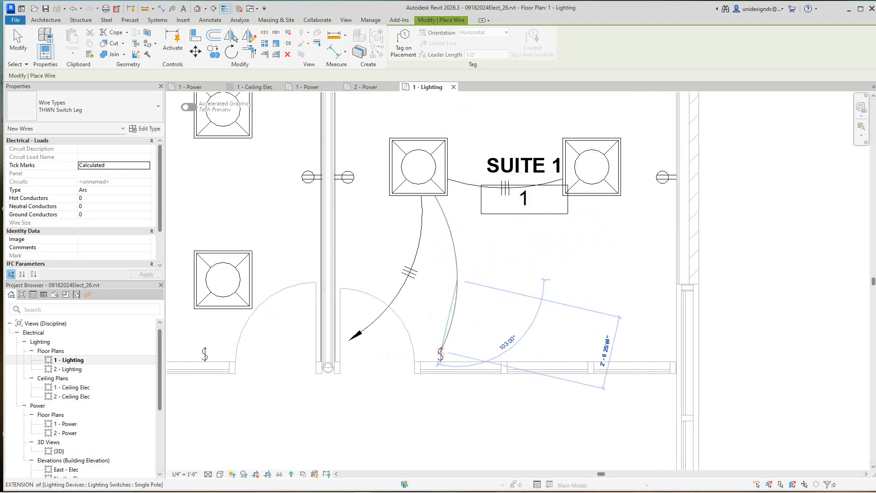
click(441, 353)
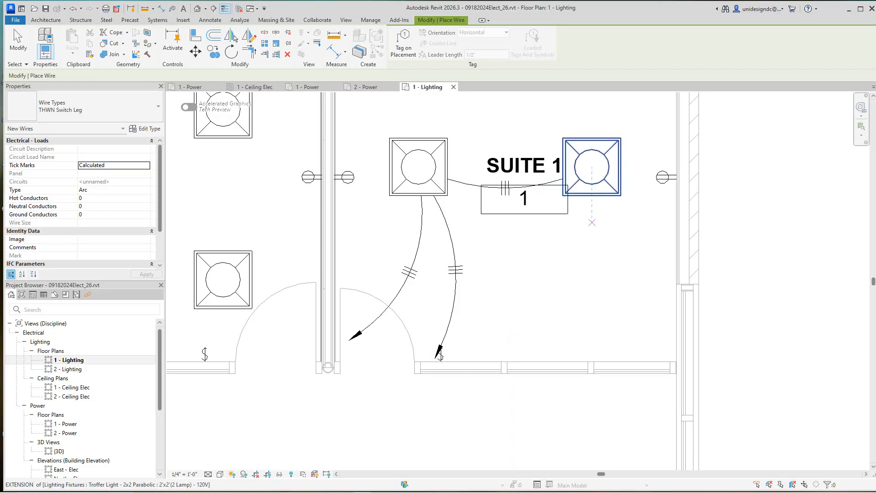
Step: Draw another THWN Switch Leg arc wire from the eastern Suite 1 light to the same switch, and end the wire command
click(596, 196)
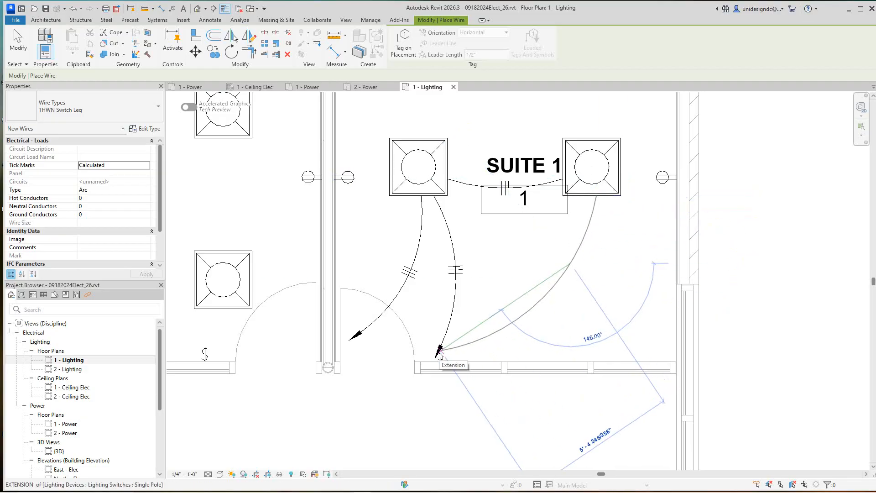
click(441, 355)
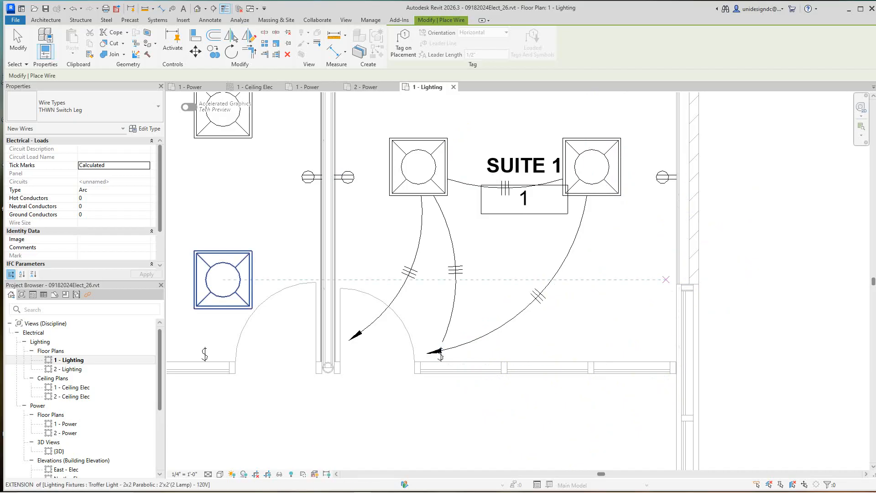
scroll(579, 298, down, 2)
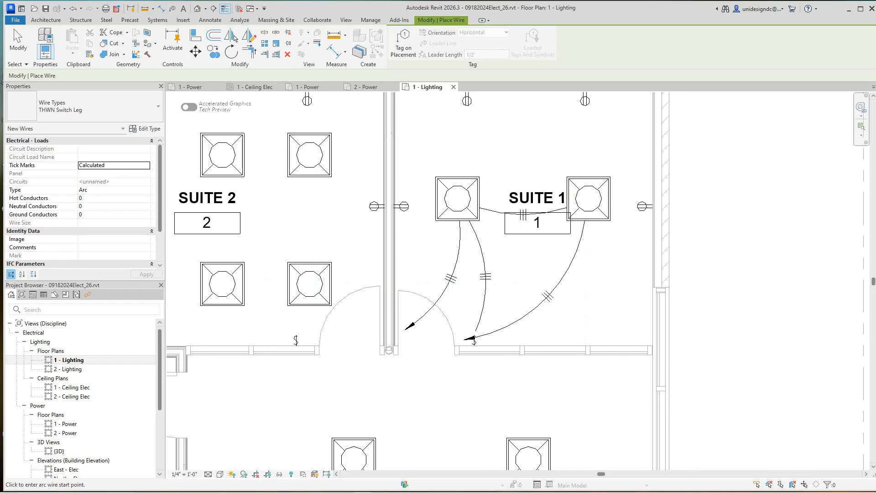
click(18, 40)
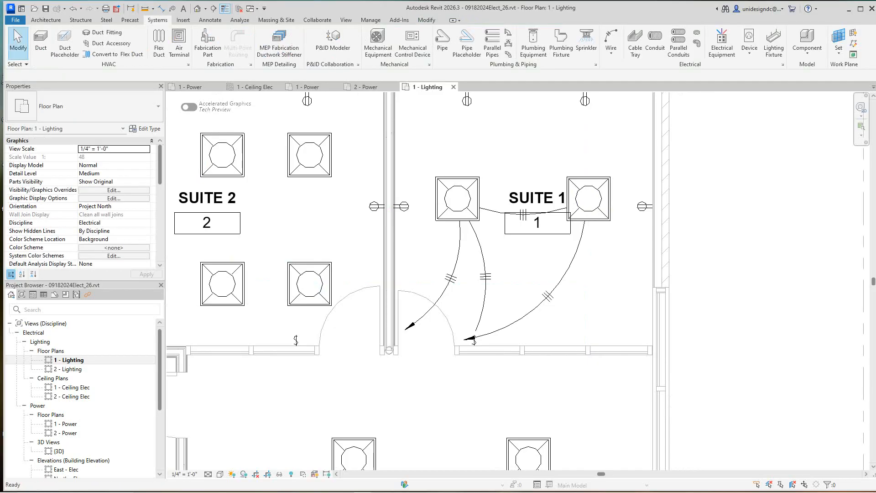
Step: Create a rule-based view filter named Switch Leg from the Visibility/Graphic Overrides of the 1 - Lighting floor plan
key(v)
key(g)
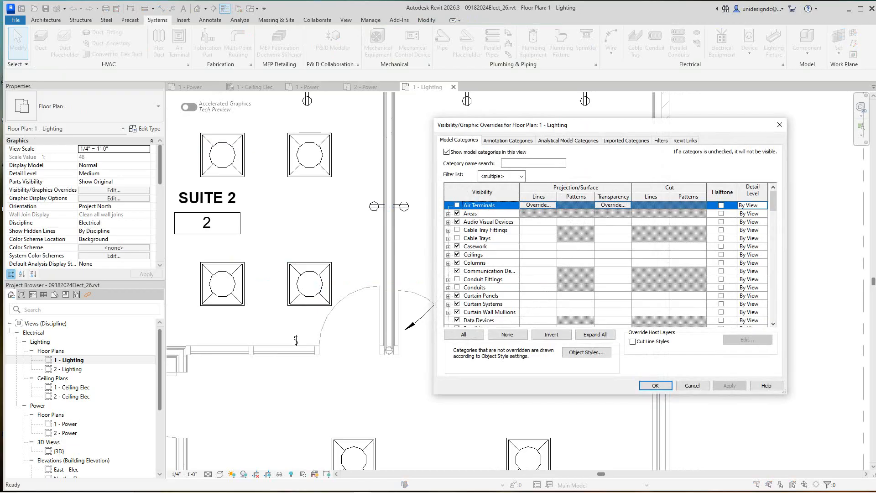
click(660, 140)
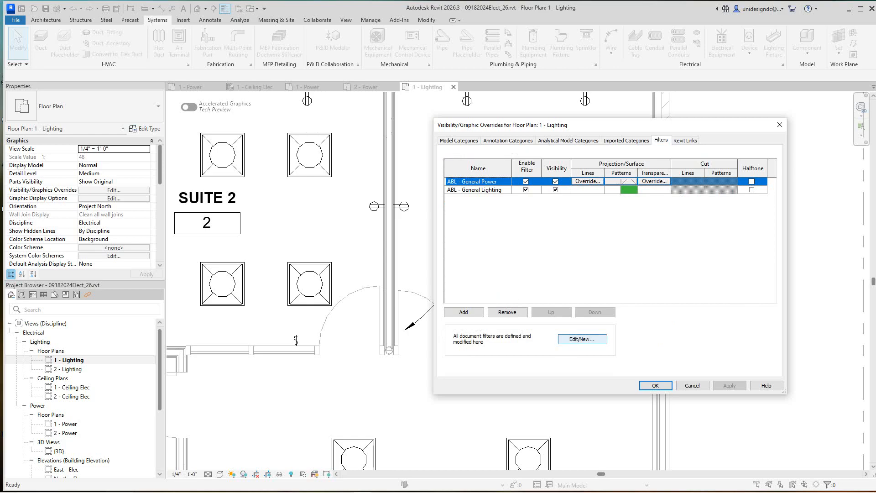
click(582, 338)
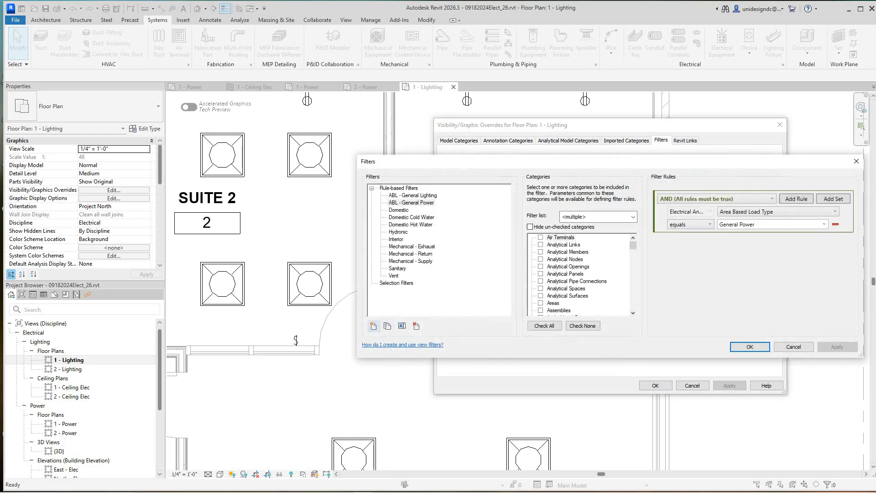
drag(582, 162, 511, 166)
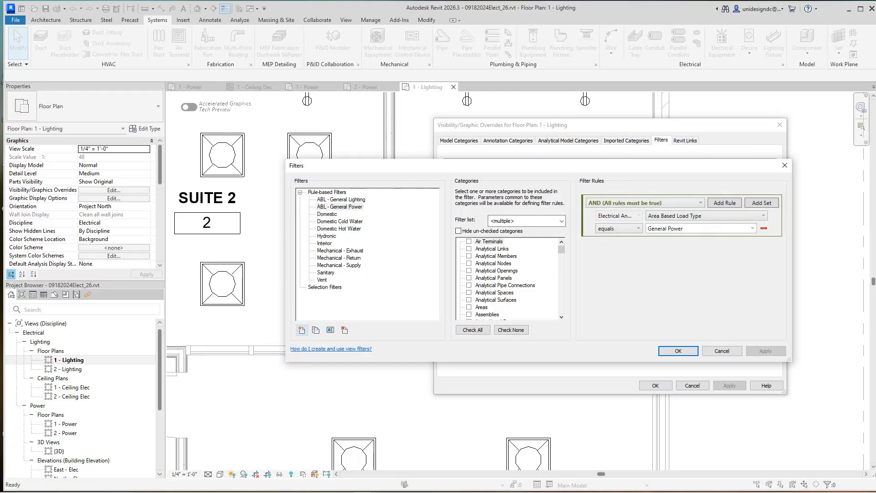
click(301, 330)
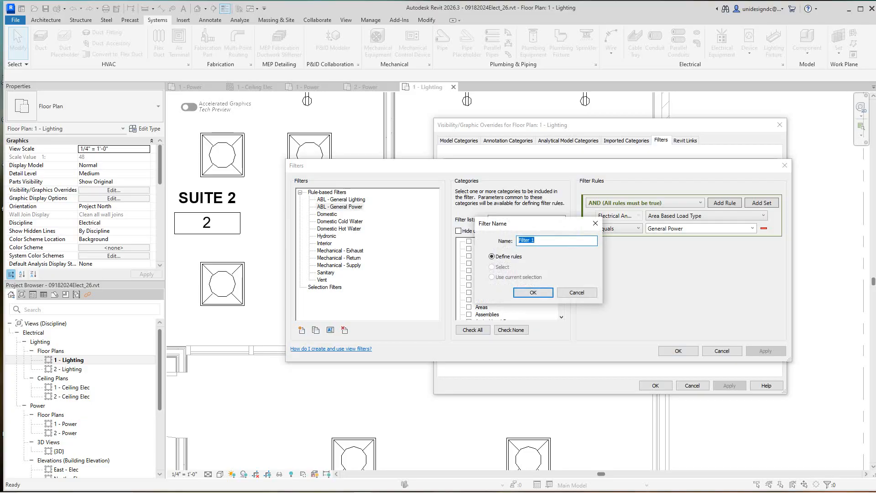
text(Switch Leg)
key(Return)
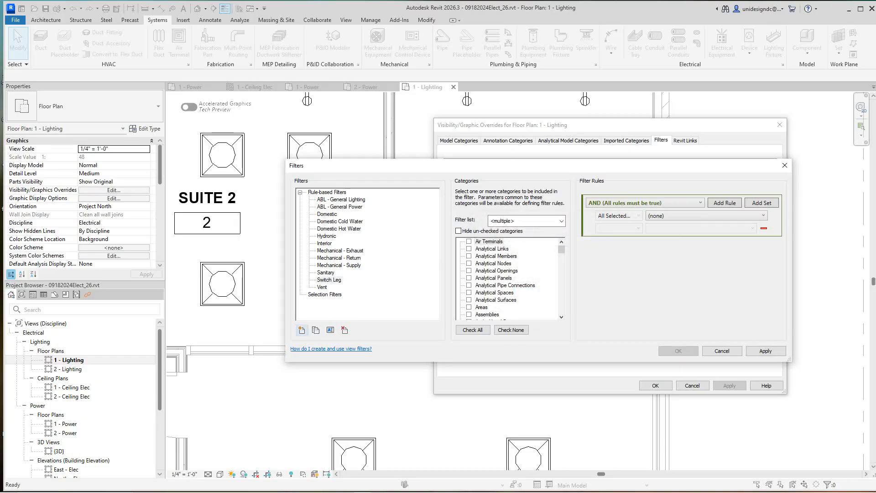
Step: Include the Wires category in the Switch Leg filter
scroll(508, 279, down, 4)
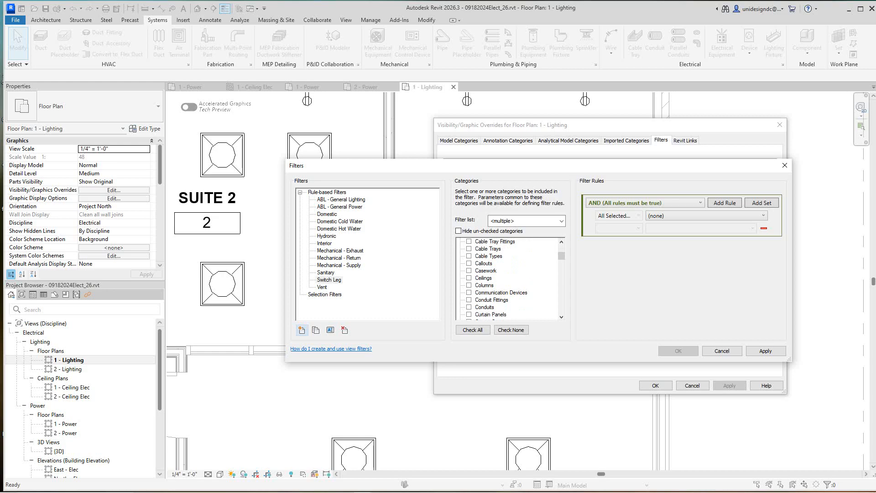
scroll(509, 279, down, 7)
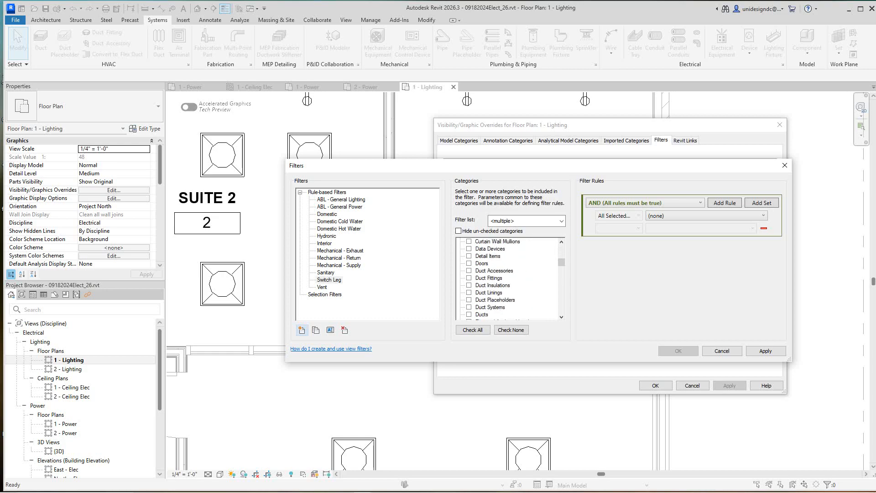
scroll(509, 279, down, 7)
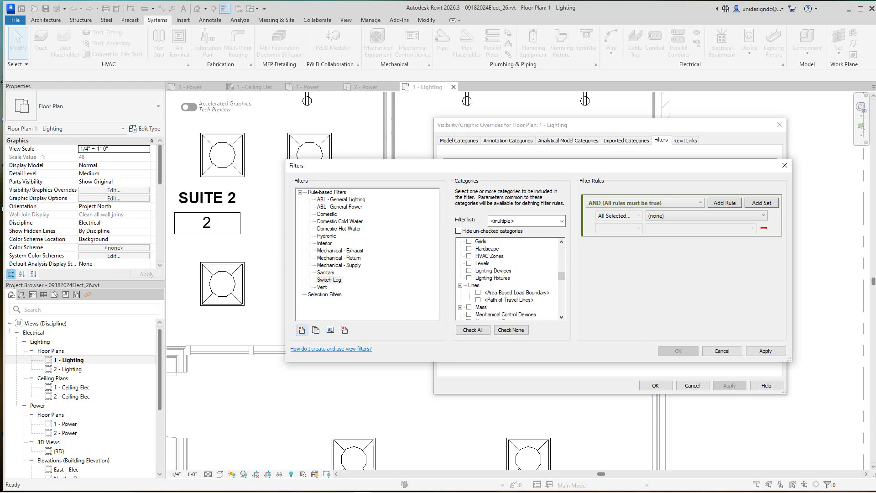
scroll(509, 279, down, 10)
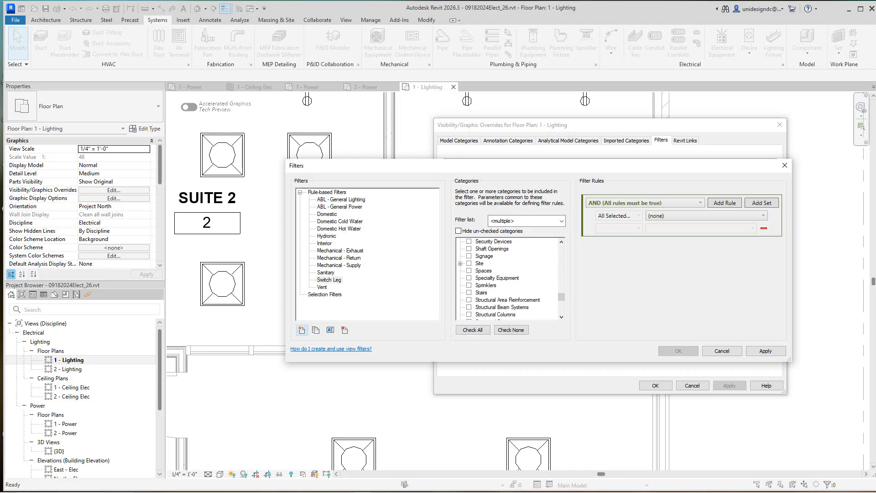
scroll(509, 278, down, 4)
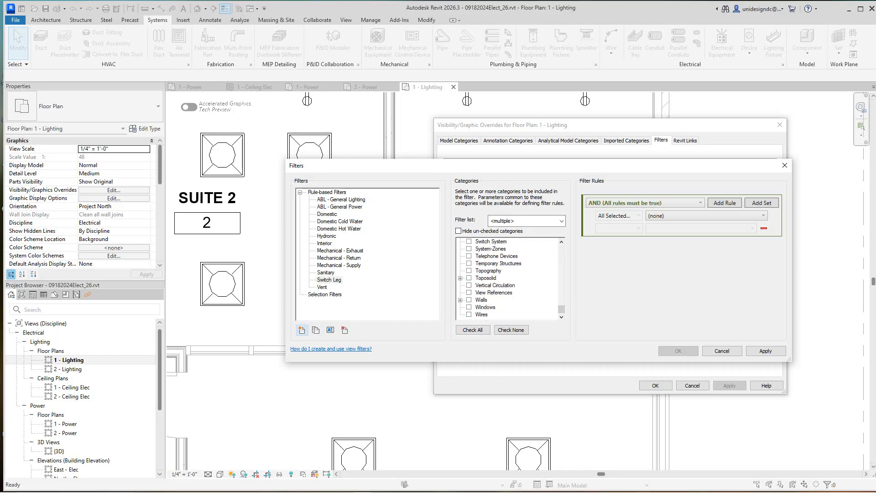
click(469, 314)
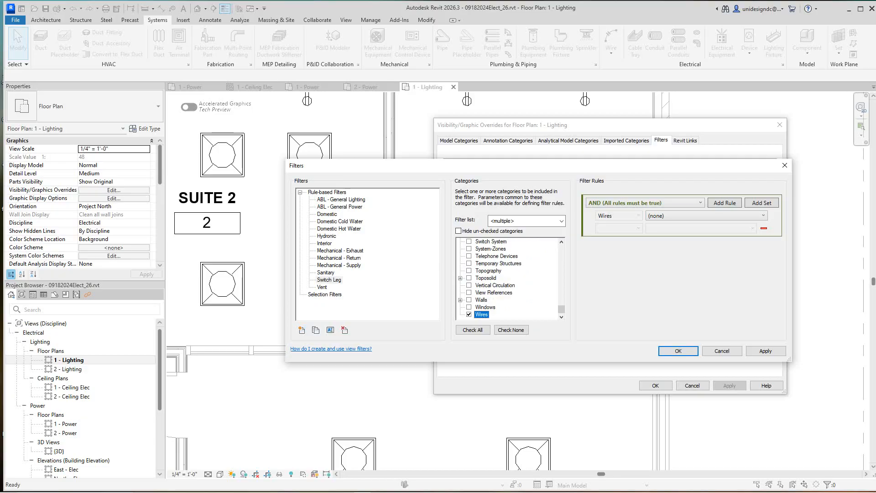
Step: Set the filter's rule to Description equals Switch Leg and accept the filter definition
click(749, 215)
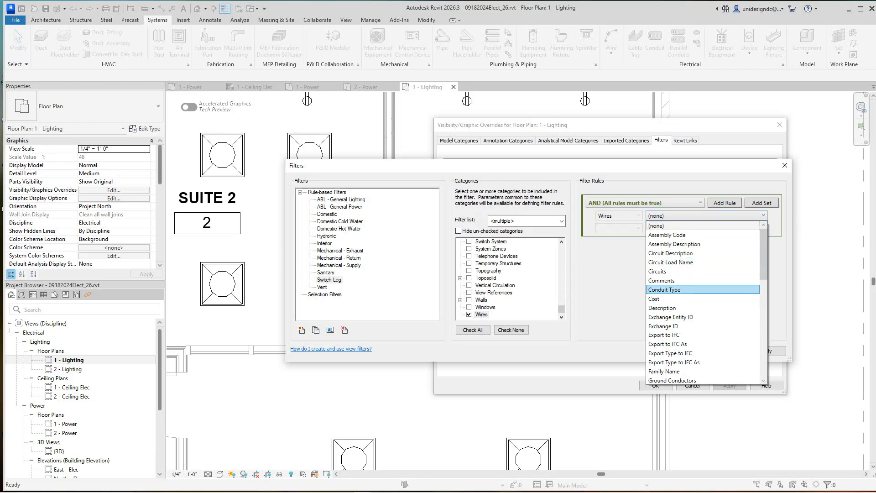
click(675, 308)
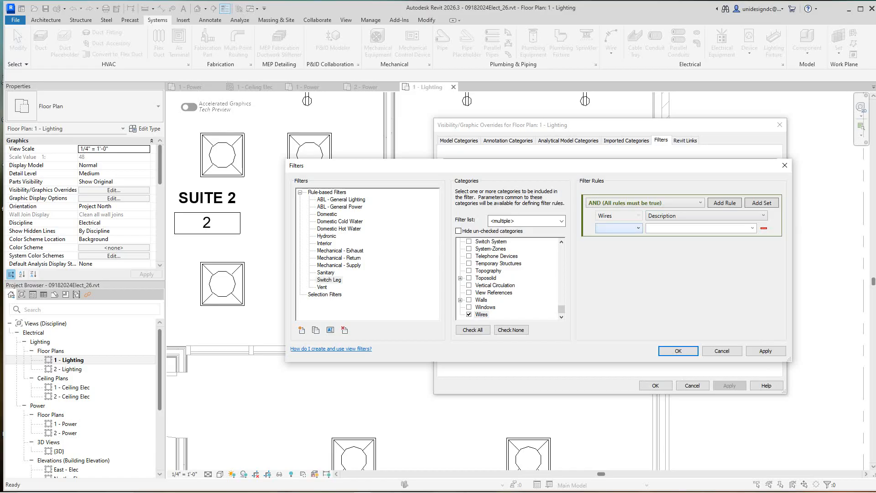
click(632, 228)
click(613, 238)
click(752, 227)
click(661, 239)
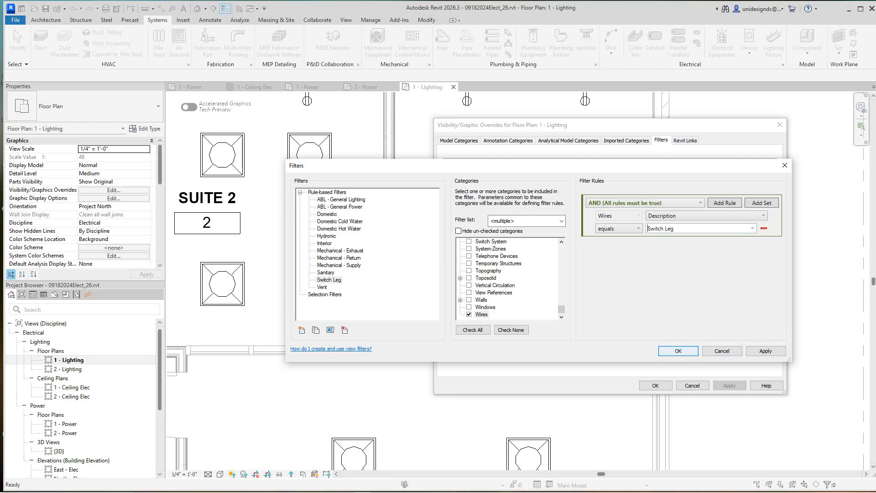
key(Return)
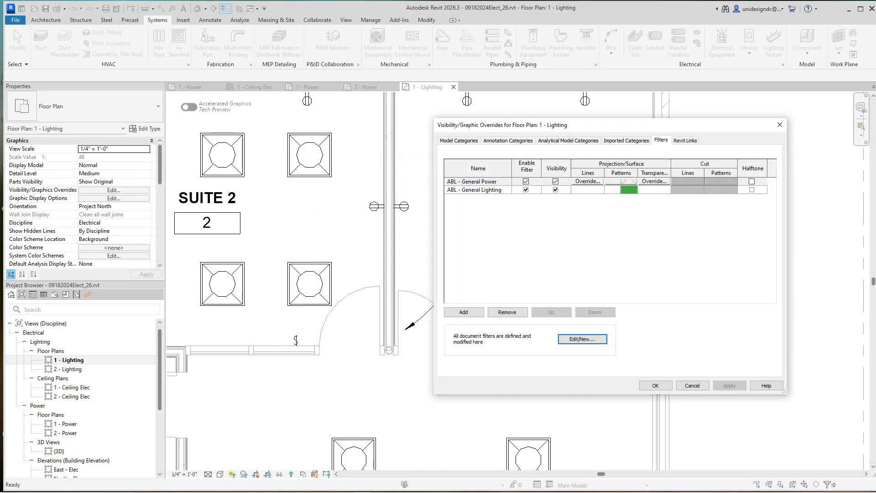
Step: Add the Switch Leg rule-based filter to the 1 - Lighting view's filter overrides
click(463, 312)
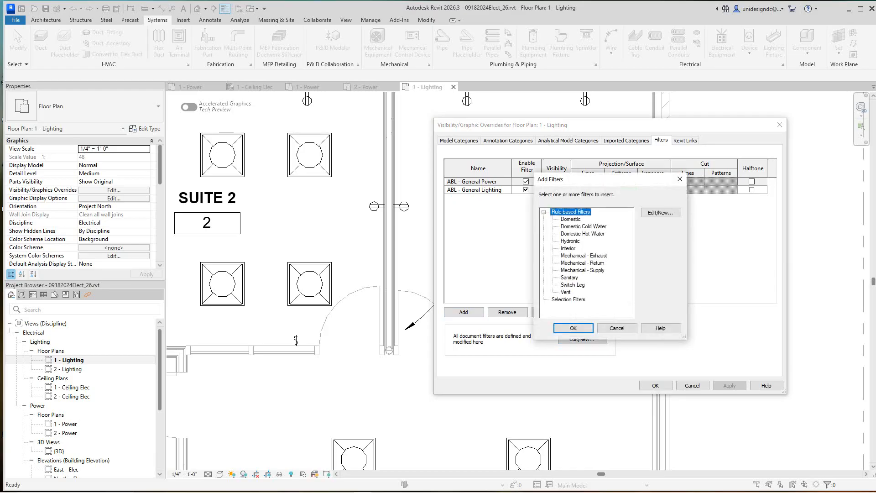
click(573, 284)
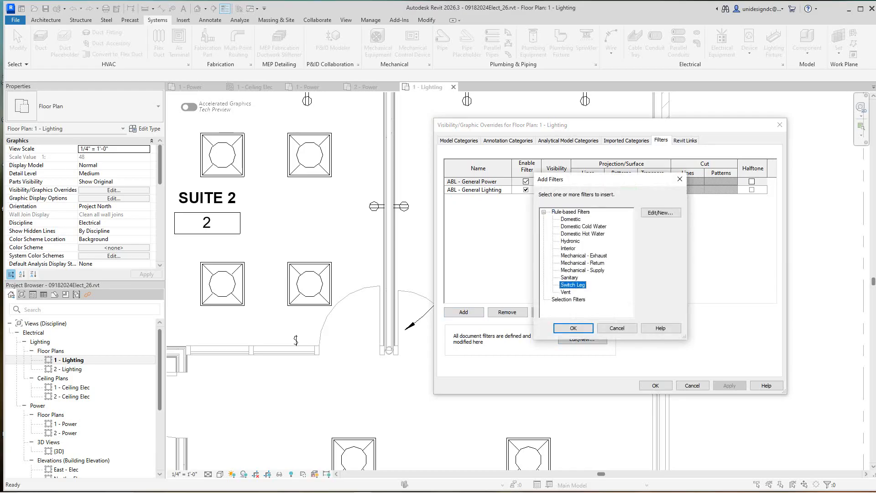
click(573, 327)
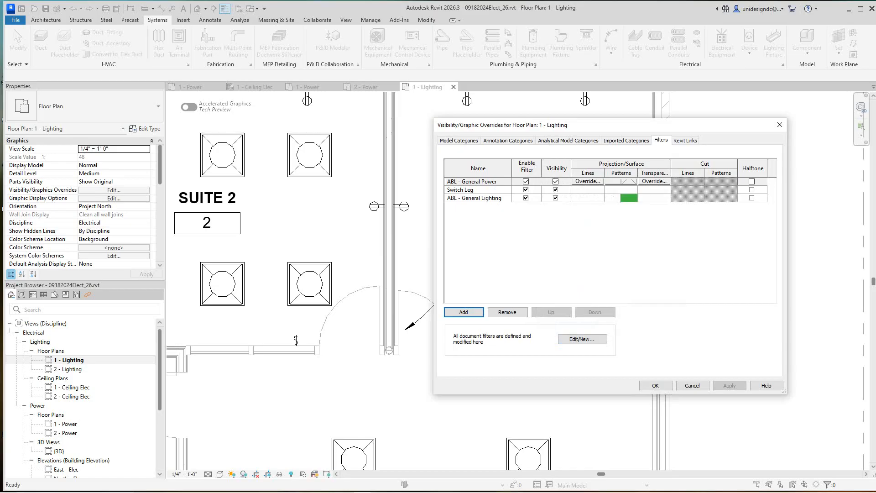
Step: Override the Switch Leg filter's projection lines with cyan and line weight 1, and accept the view's graphic overrides
click(474, 190)
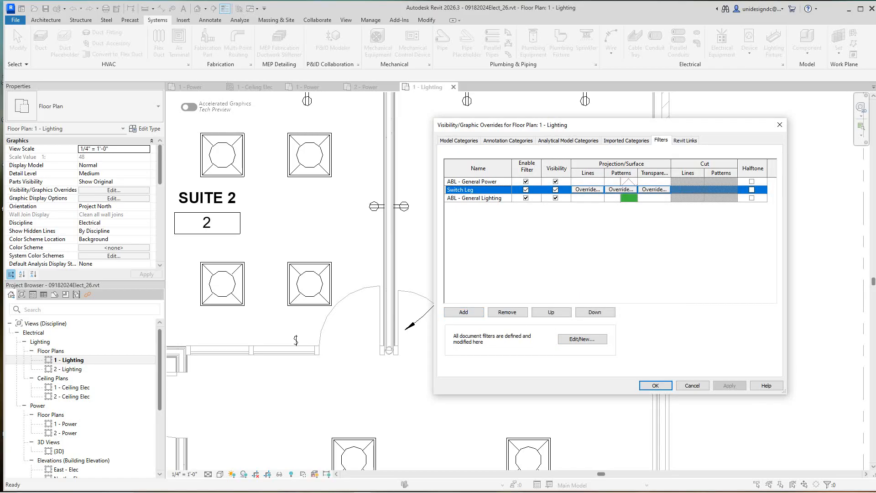
click(588, 189)
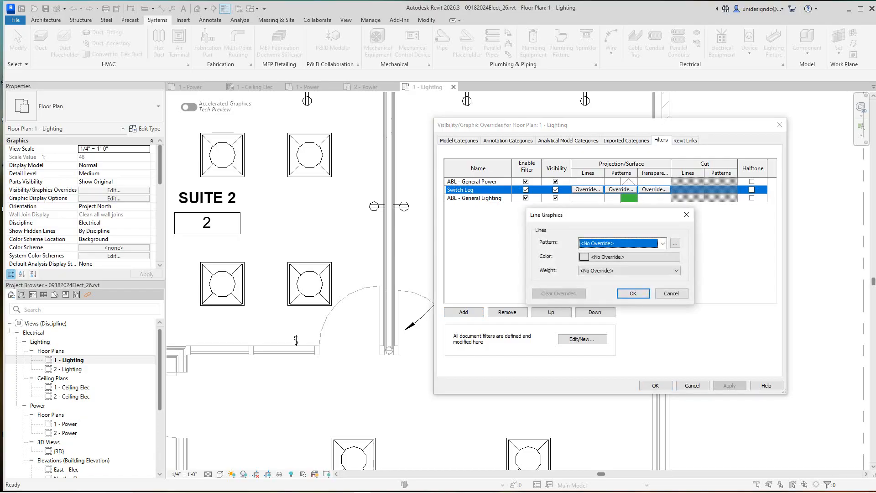
click(630, 257)
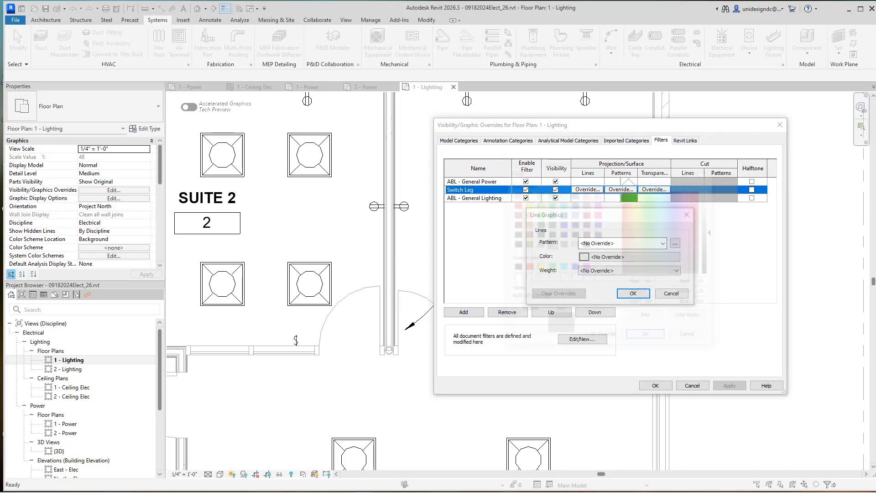
click(562, 267)
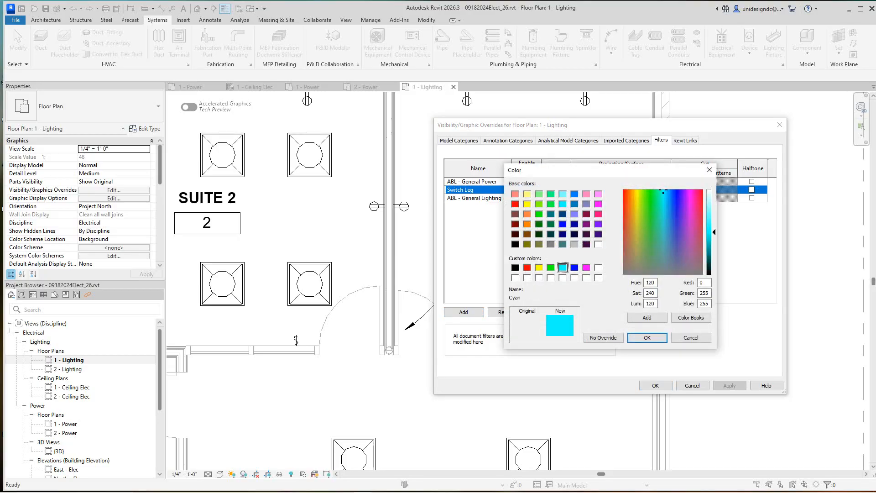
click(647, 337)
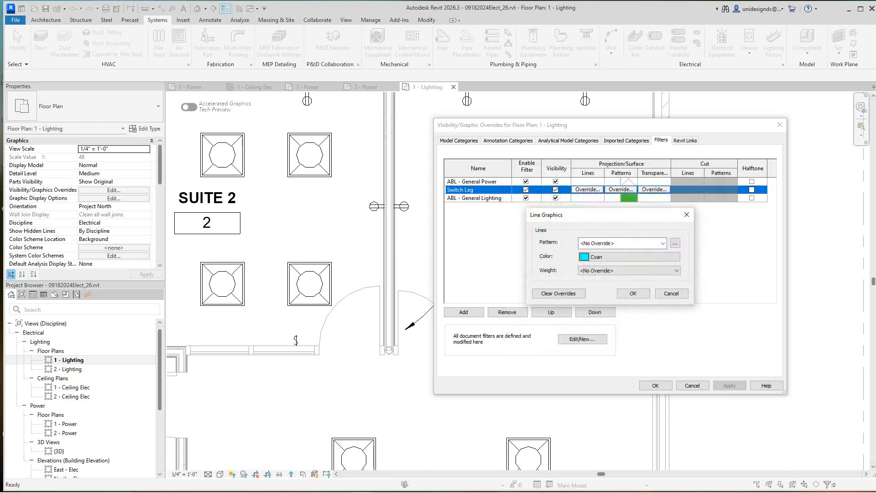
click(630, 270)
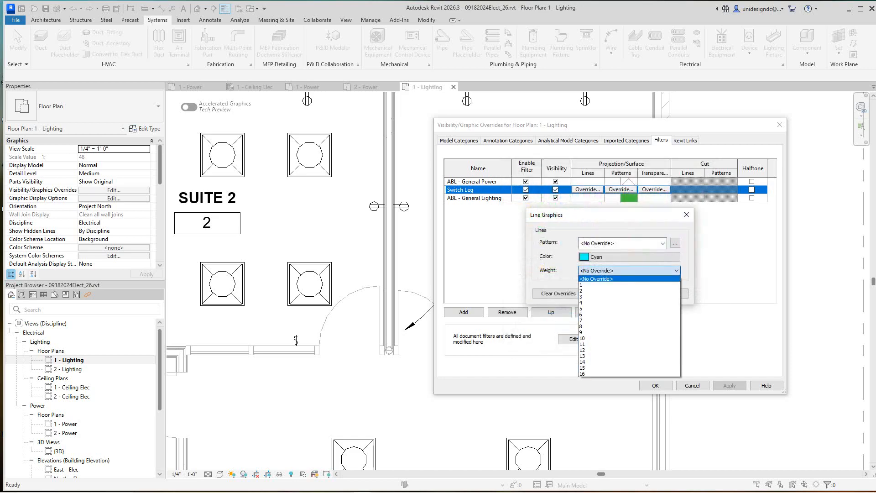
click(629, 285)
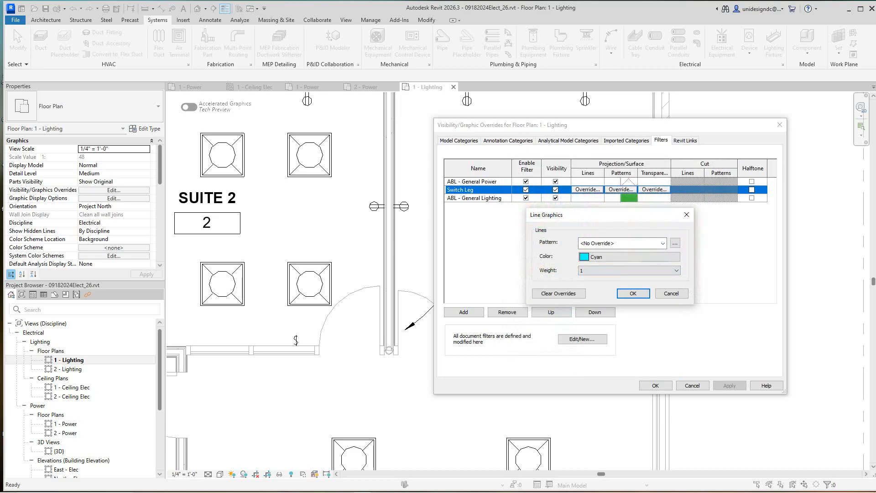
click(633, 293)
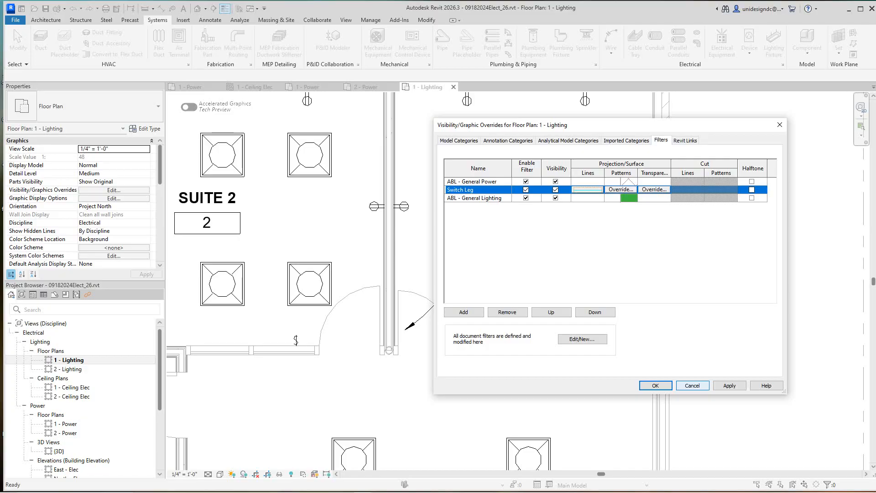
click(655, 385)
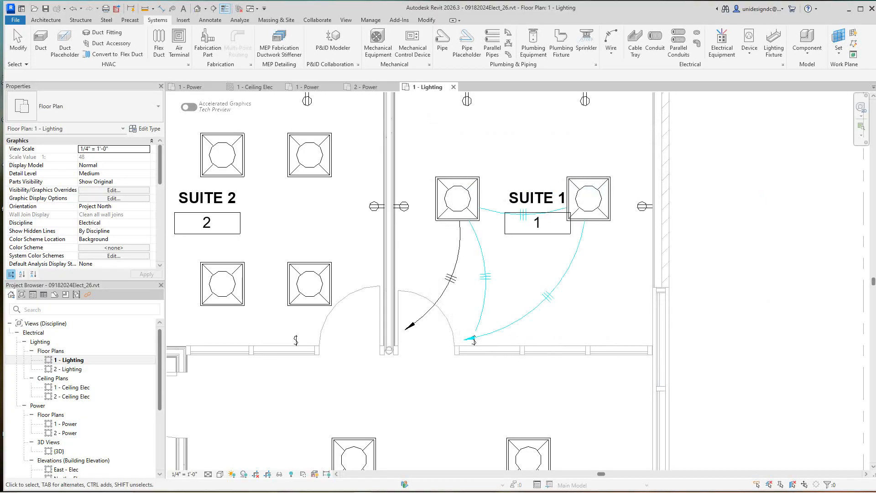
Step: Draw a THWN Switch Leg arc wire from the Suite 2 switch to the southeastern Suite 2 light
scroll(500, 266, up, 1)
scroll(522, 279, down, 1)
middle_drag(523, 280, 508, 252)
scroll(508, 241, down, 1)
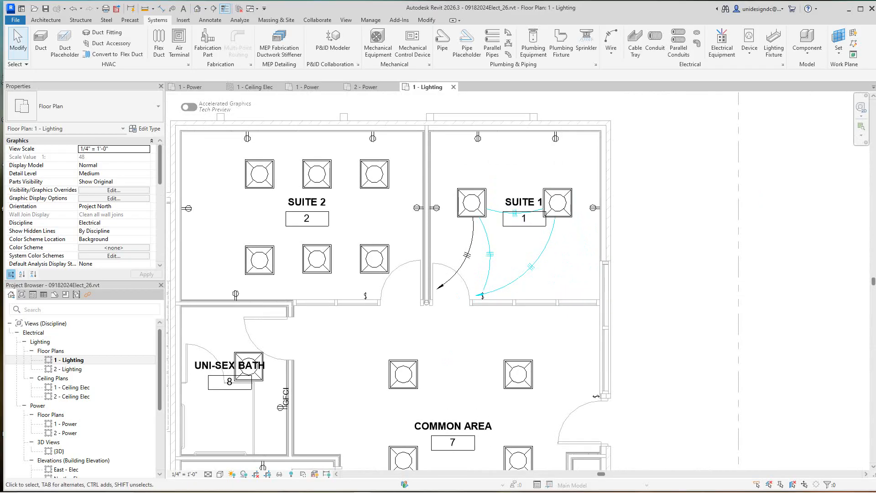
middle_drag(509, 252, 566, 251)
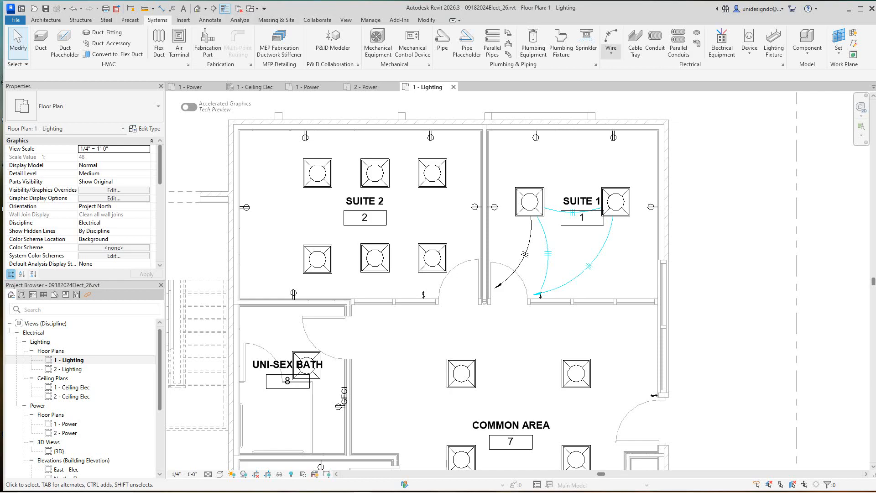
click(611, 47)
click(629, 69)
scroll(435, 287, up, 5)
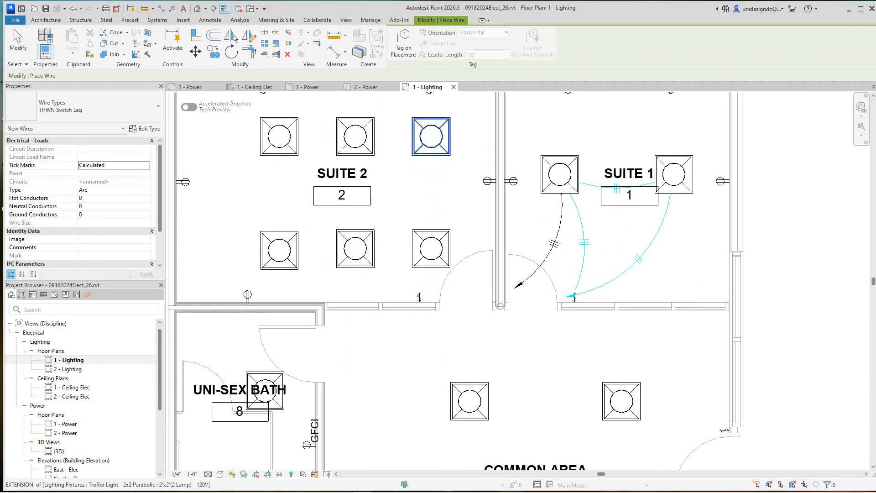
click(411, 300)
click(426, 287)
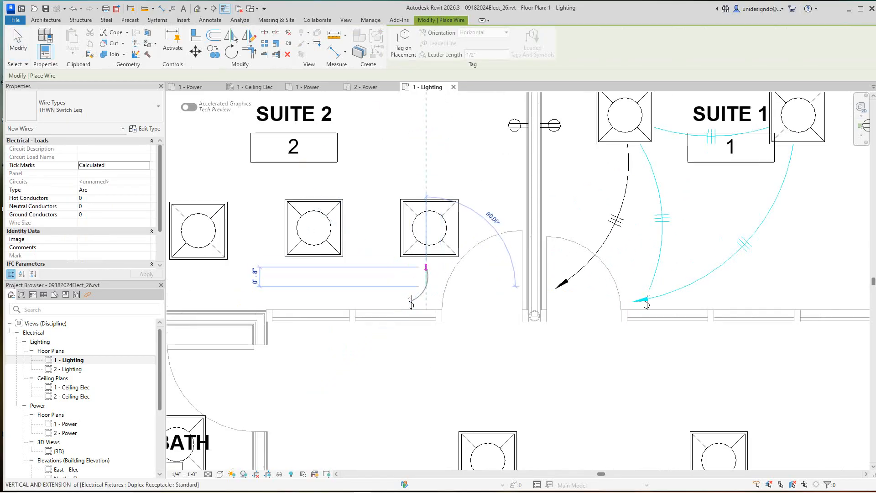
click(430, 257)
scroll(558, 264, down, 2)
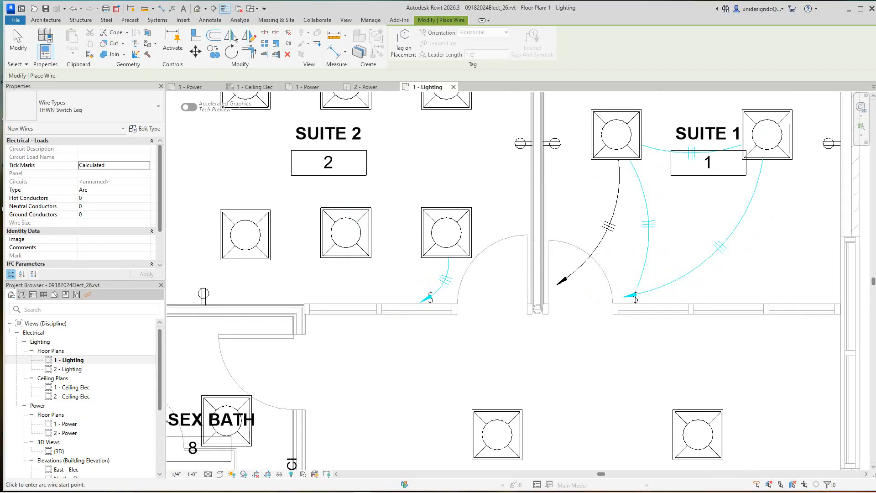
Step: Change the wire type to XHHW and draw an arc wire from the northeastern Suite 2 light to the northern middle light
scroll(365, 259, down, 1)
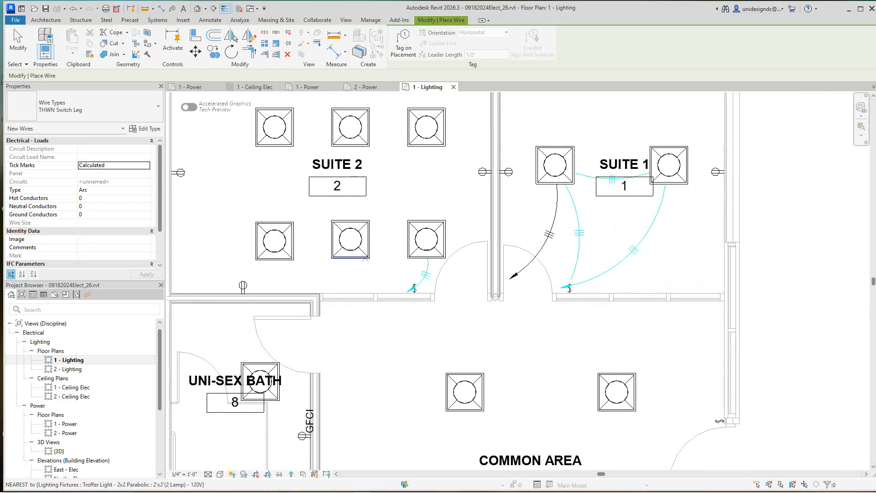
click(91, 107)
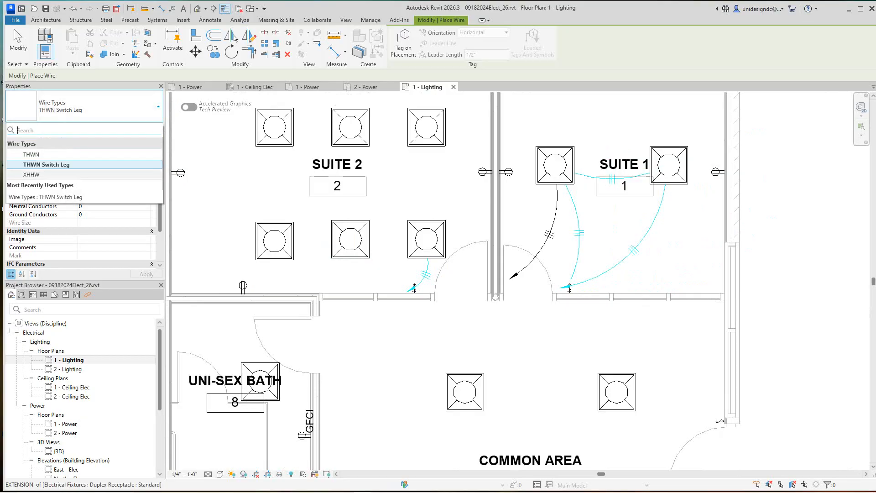
click(31, 175)
scroll(393, 142, up, 2)
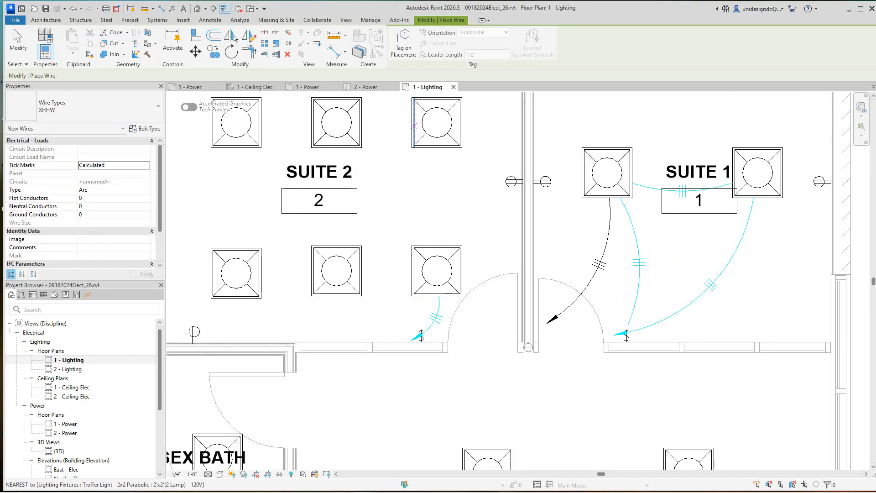
click(412, 130)
click(398, 115)
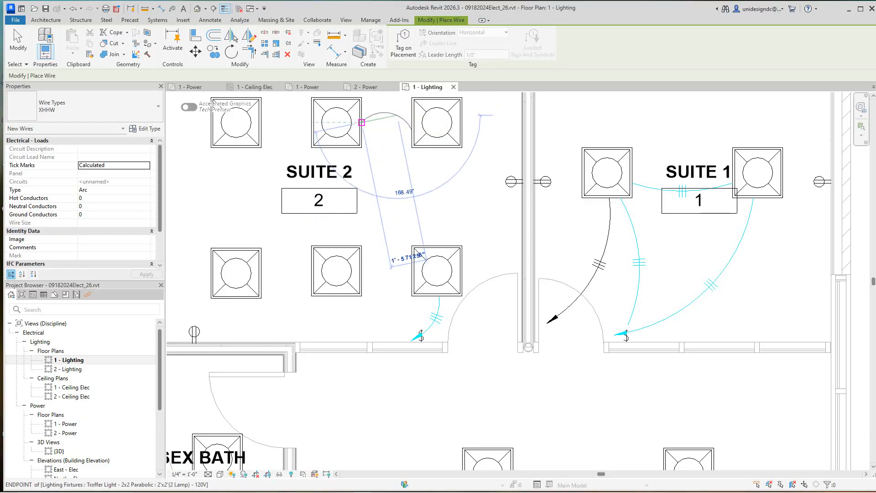
click(361, 122)
Step: Draw another XHHW arc wire from the northern middle Suite 2 light to the northwestern light
middle_drag(363, 130, 465, 242)
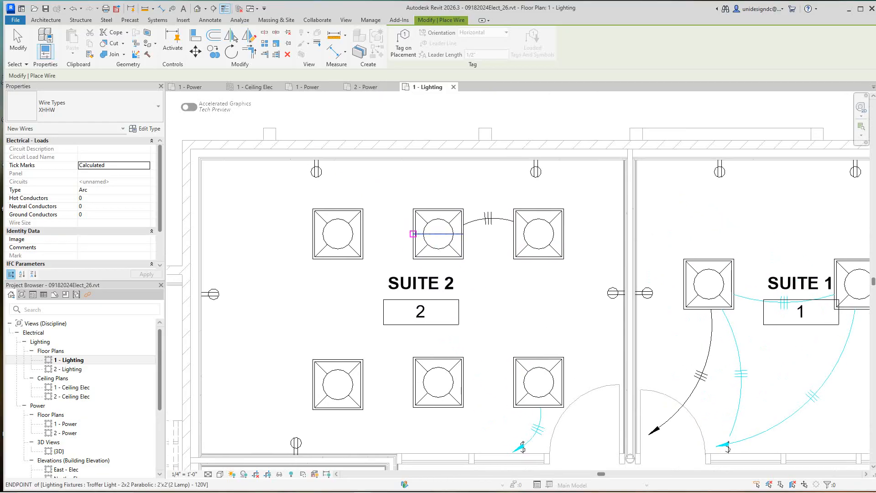
click(413, 234)
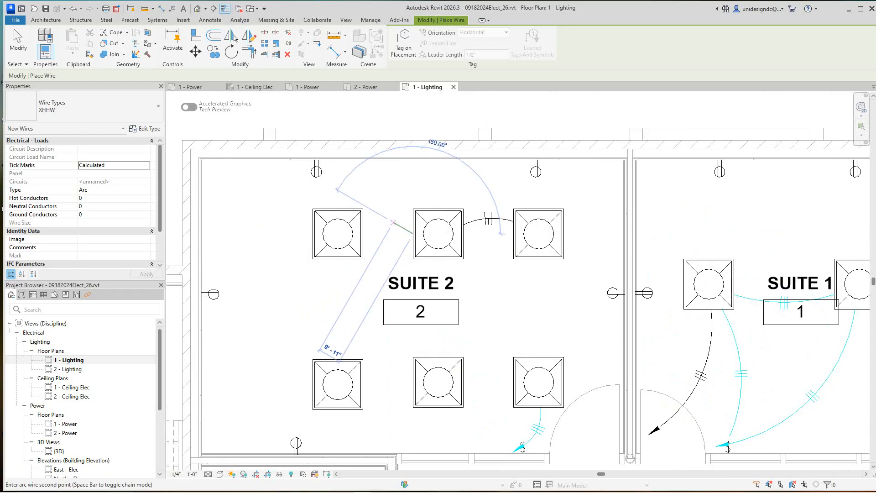
click(390, 219)
click(362, 233)
scroll(363, 233, down, 3)
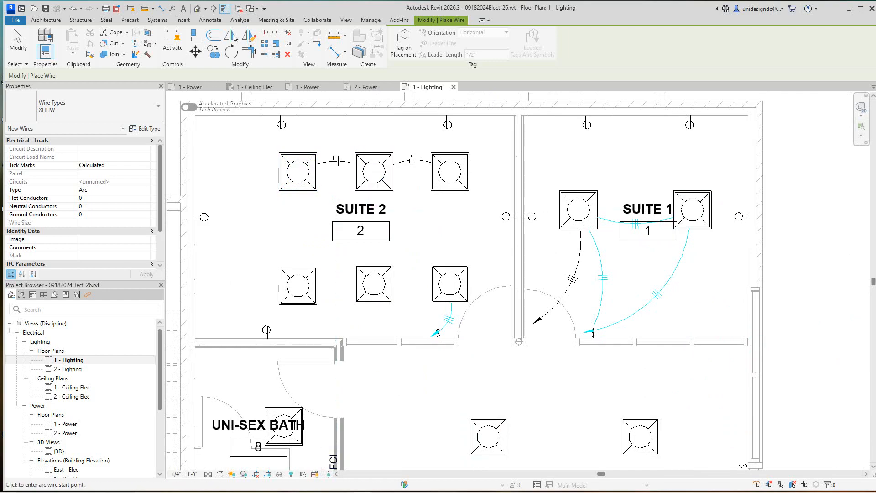
Step: Draw an XHHW arc wire between the two northernmost Common Area lights, from the western one to the eastern one
scroll(383, 207, down, 1)
middle_drag(653, 209, 638, 162)
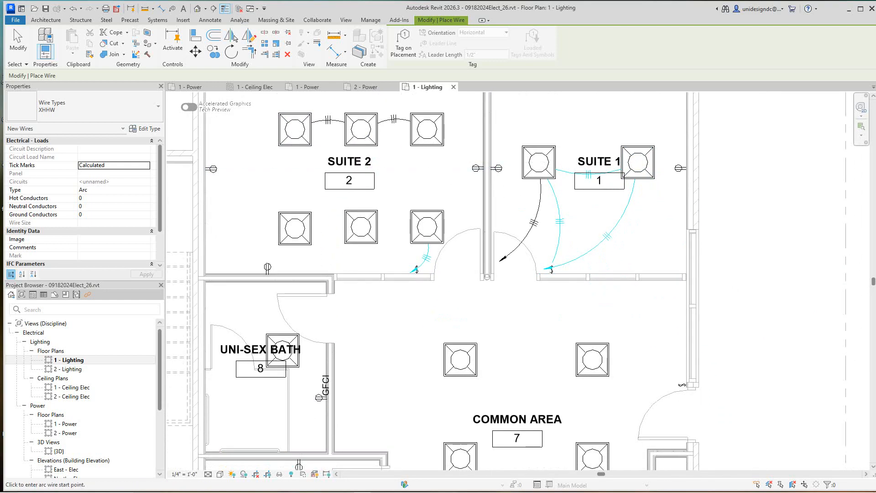
scroll(429, 275, down, 4)
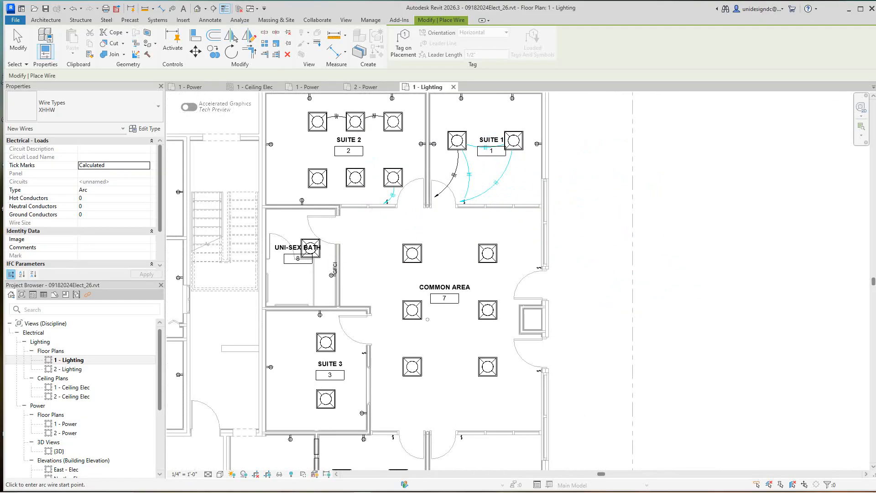
scroll(429, 275, up, 3)
scroll(433, 268, up, 2)
click(414, 240)
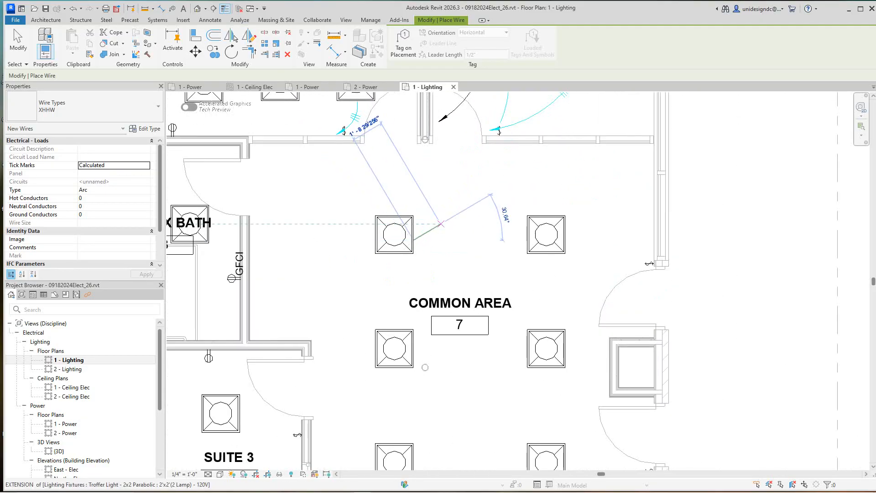
click(447, 224)
click(527, 234)
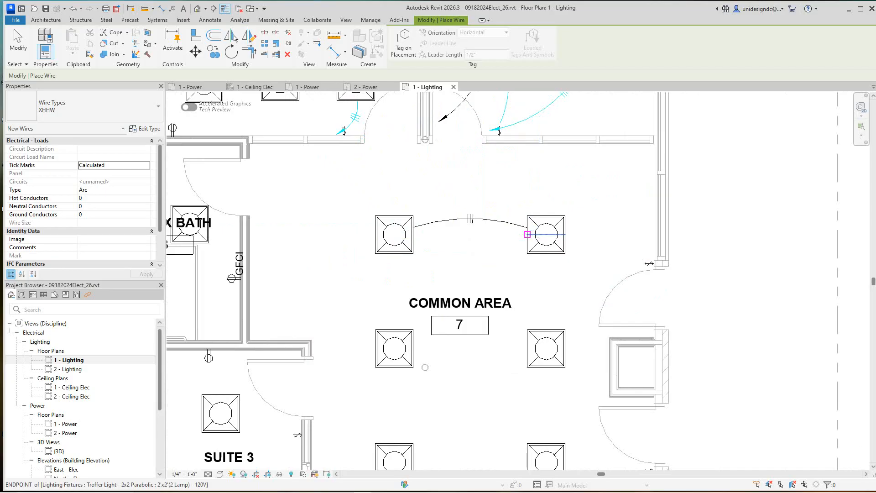
Step: Change the wire type to THWN Switch Leg and draw an arc wire from the northeastern Common Area switch to the northeastern light
scroll(652, 284, up, 1)
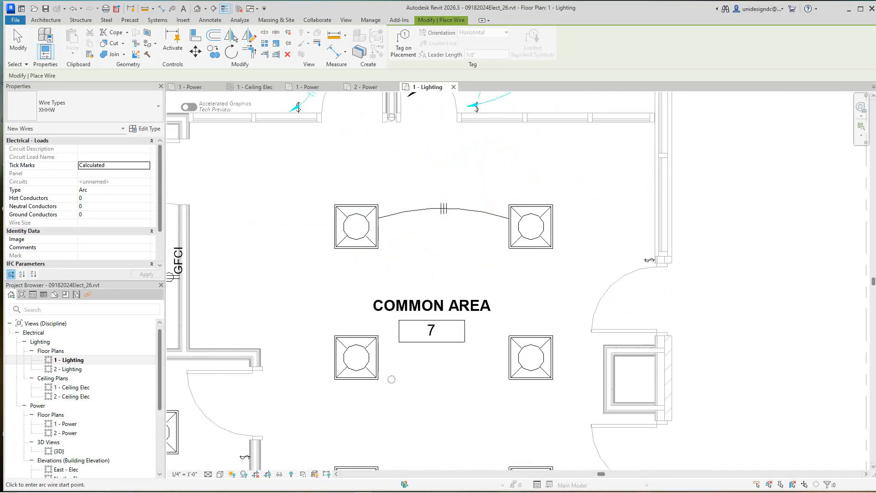
click(85, 107)
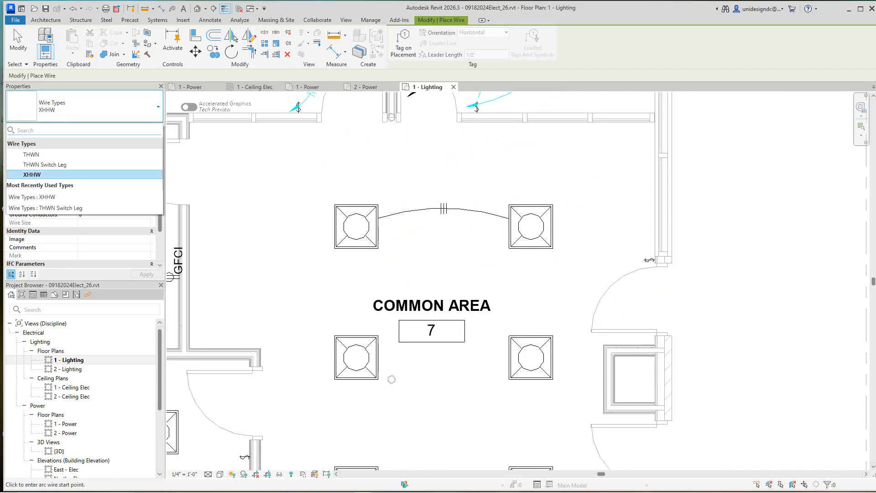
click(55, 165)
scroll(652, 261, up, 1)
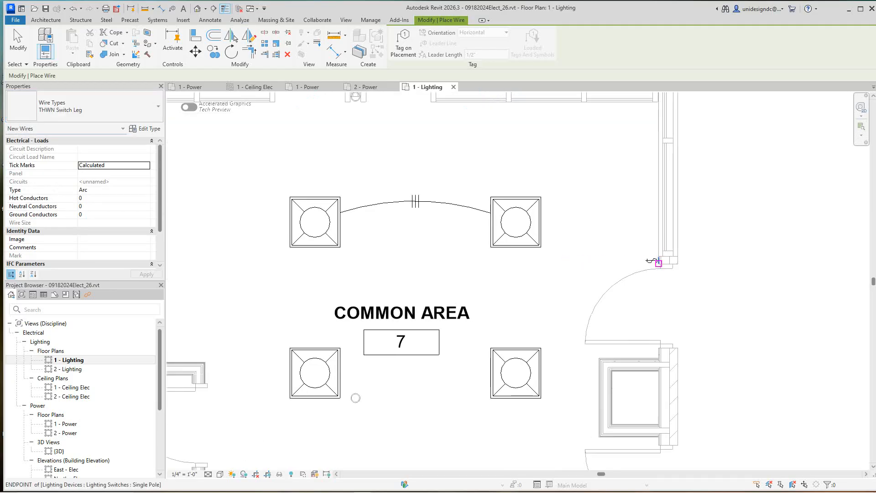
click(653, 260)
click(617, 230)
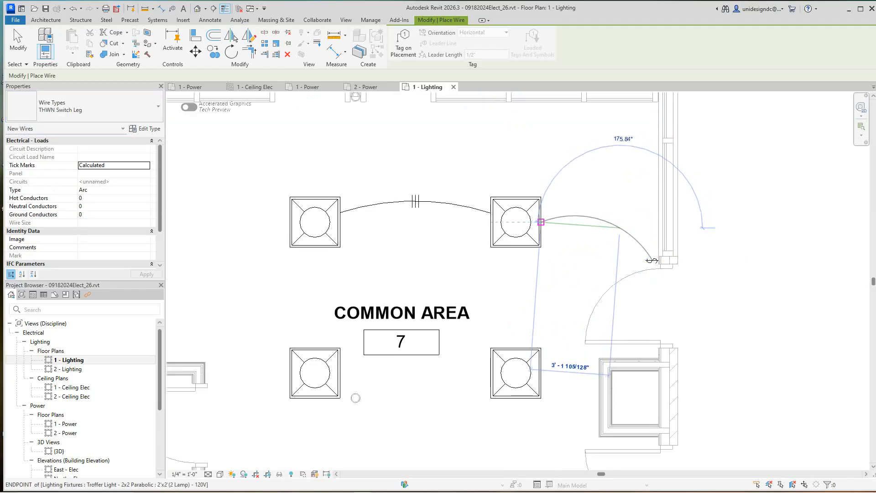
click(542, 222)
Step: Change the wire type to THWN and draw an arc wire from the northeastern Common Area light to the middle eastern light
middle_drag(570, 291, 570, 169)
scroll(571, 169, down, 2)
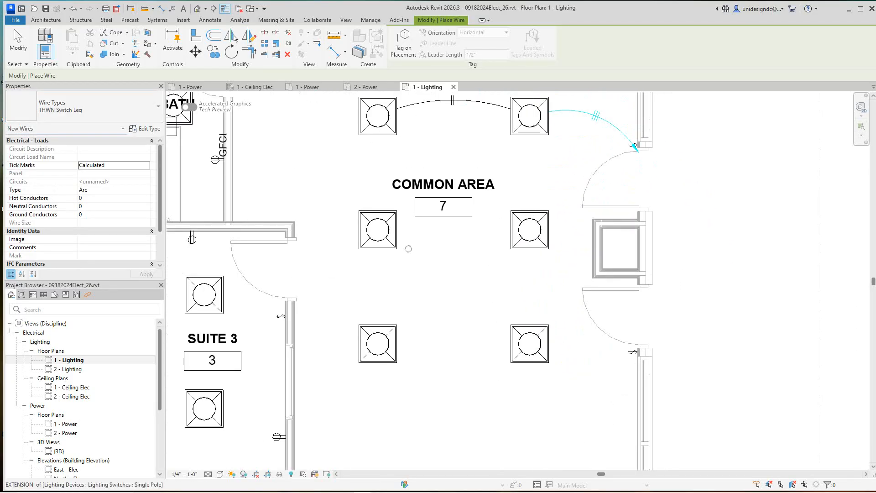
scroll(633, 358, up, 2)
scroll(605, 332, down, 2)
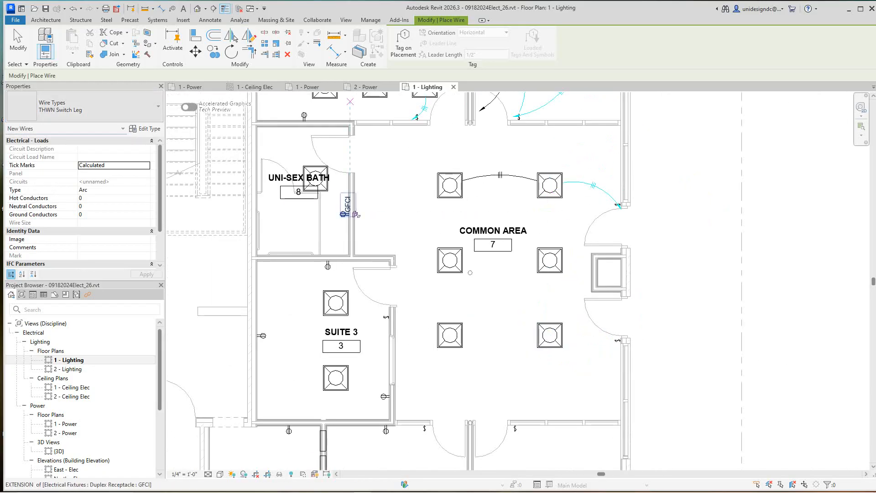
click(82, 106)
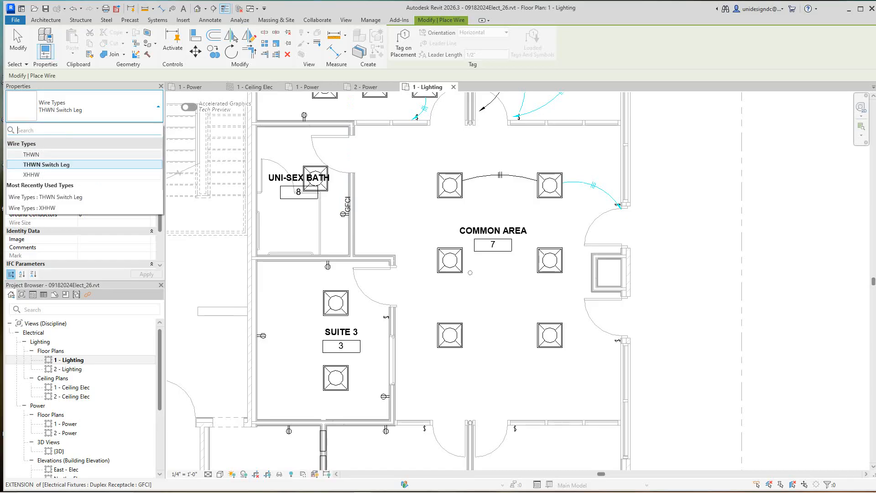
click(31, 155)
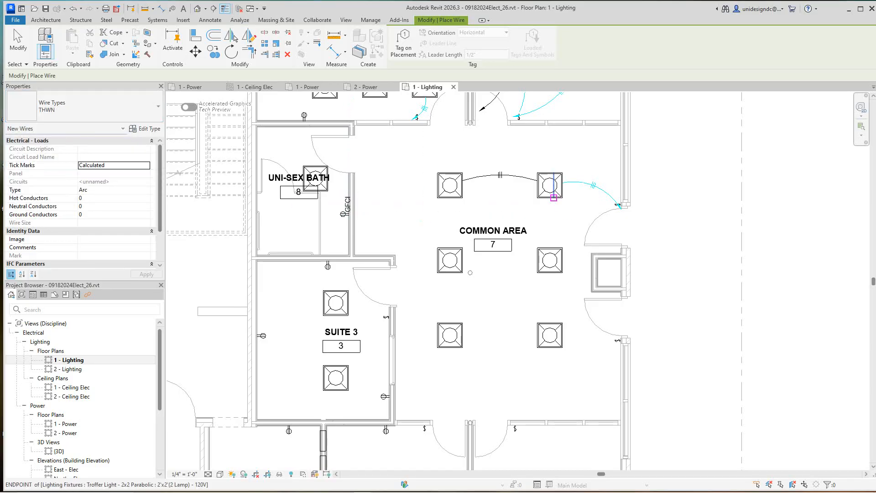
click(553, 197)
click(544, 220)
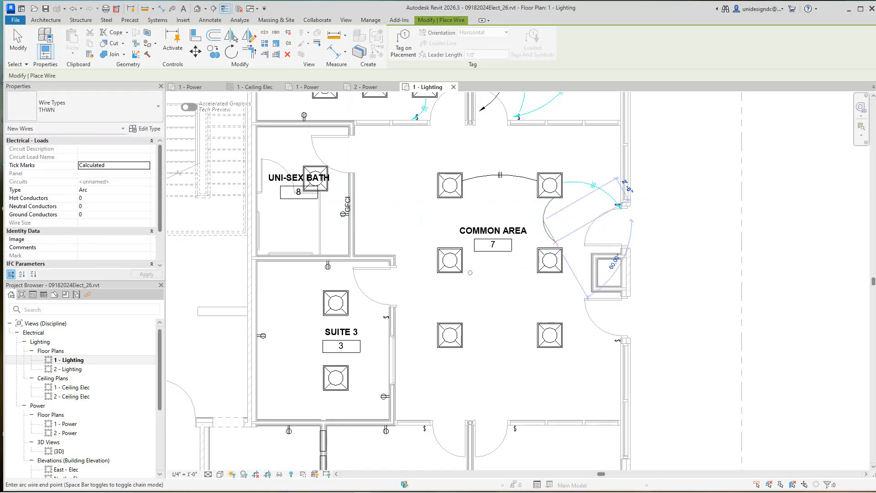
click(554, 248)
Step: Draw another THWN arc wire from the middle eastern Common Area light to the southeastern light
scroll(547, 332, up, 2)
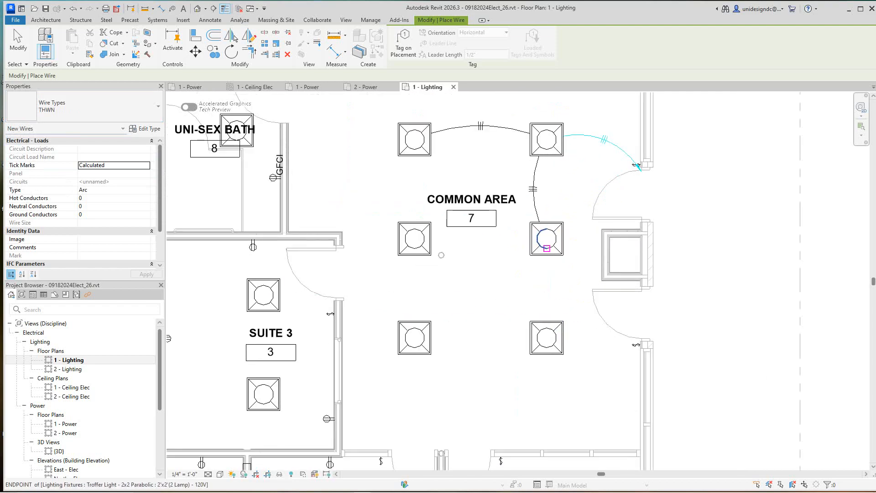
click(547, 255)
click(534, 293)
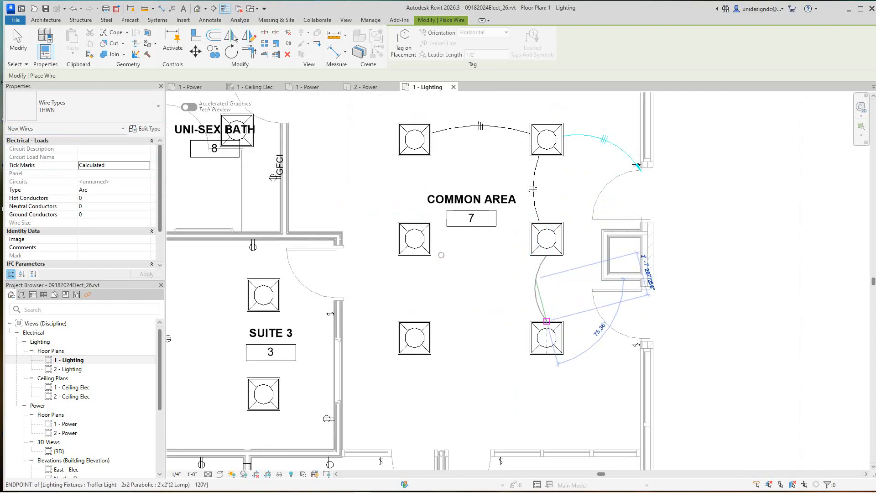
click(547, 320)
Step: Draw THWN arc wires from the southwestern Common Area light to the southeastern light and to the middle western light
scroll(535, 263, down, 2)
middle_drag(534, 262, 549, 220)
scroll(549, 221, up, 1)
click(462, 289)
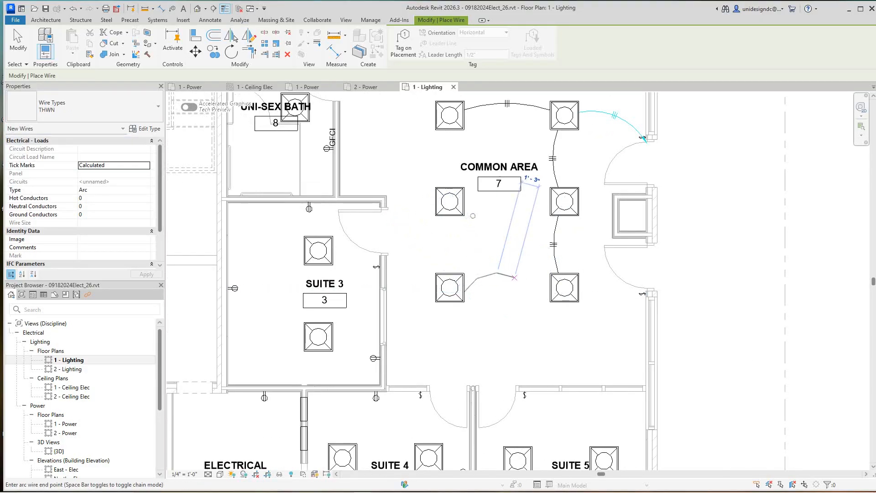
click(549, 288)
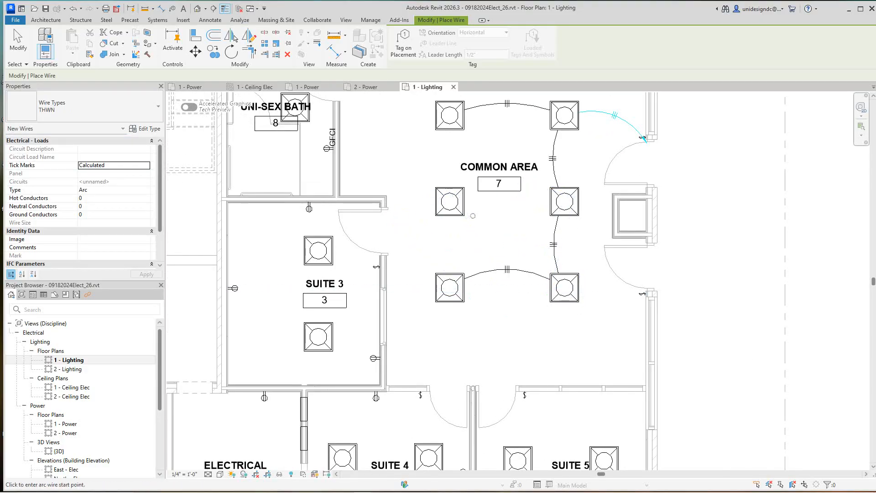
click(454, 273)
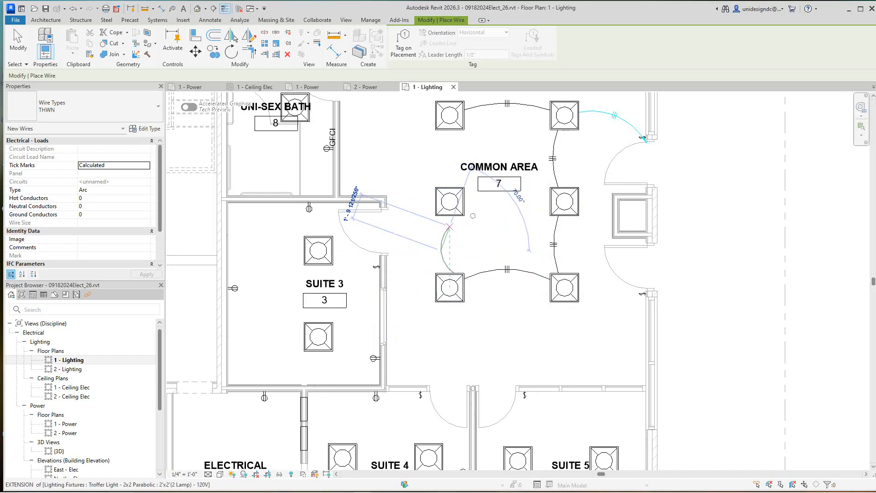
click(450, 215)
Step: Change the wire type to THWN Switch Leg and draw an arc wire from the southeastern Common Area switch to the southeastern light
scroll(523, 224, down, 1)
middle_drag(523, 224, 484, 311)
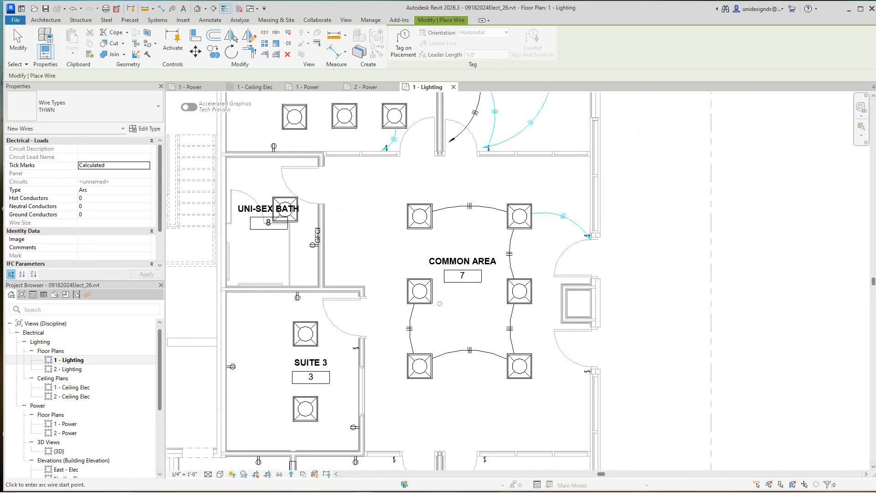
click(158, 106)
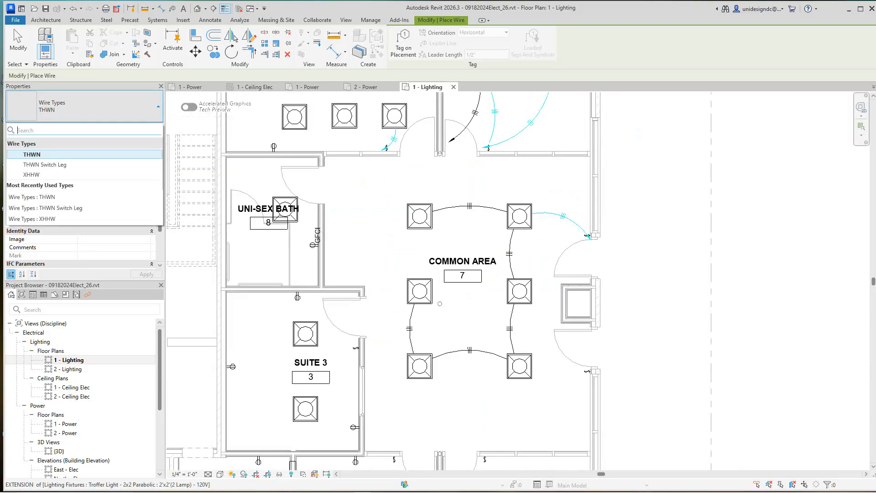
click(45, 164)
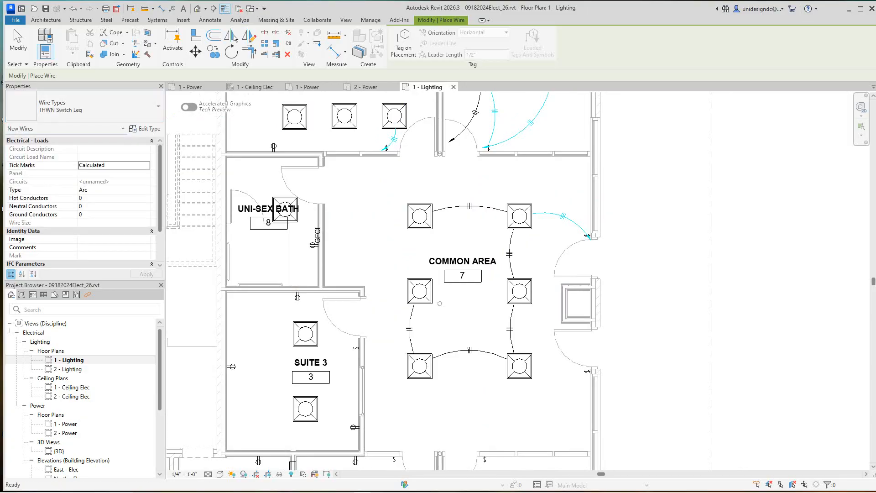
scroll(592, 375, up, 2)
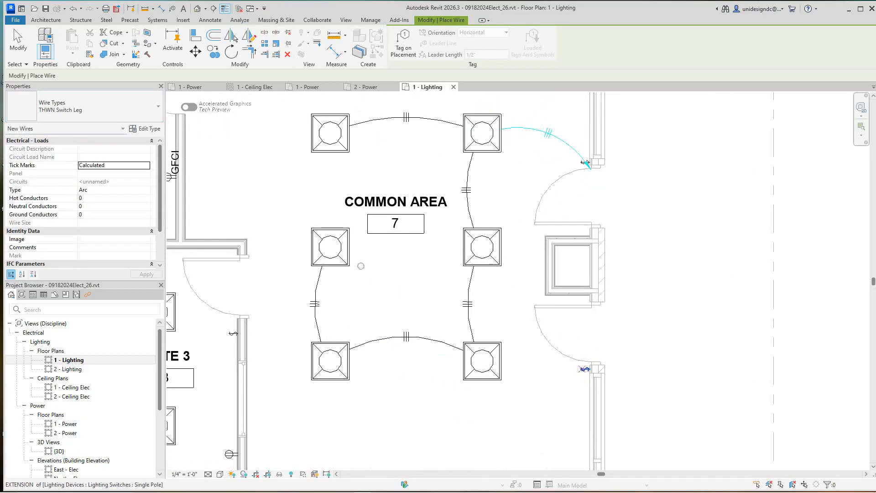
scroll(434, 282, down, 6)
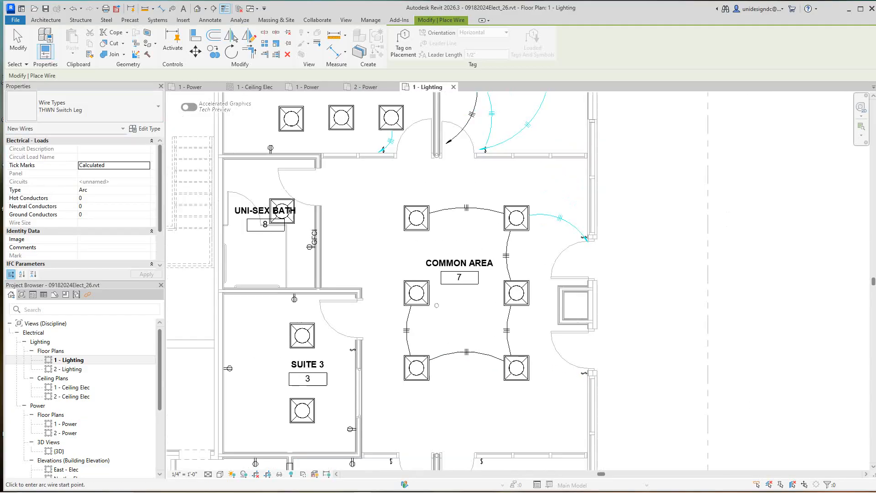
scroll(433, 283, up, 5)
click(589, 370)
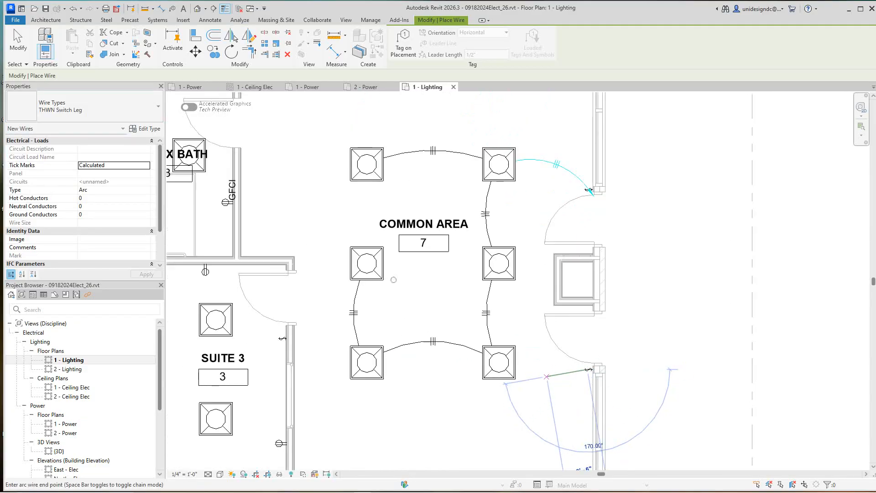
click(514, 363)
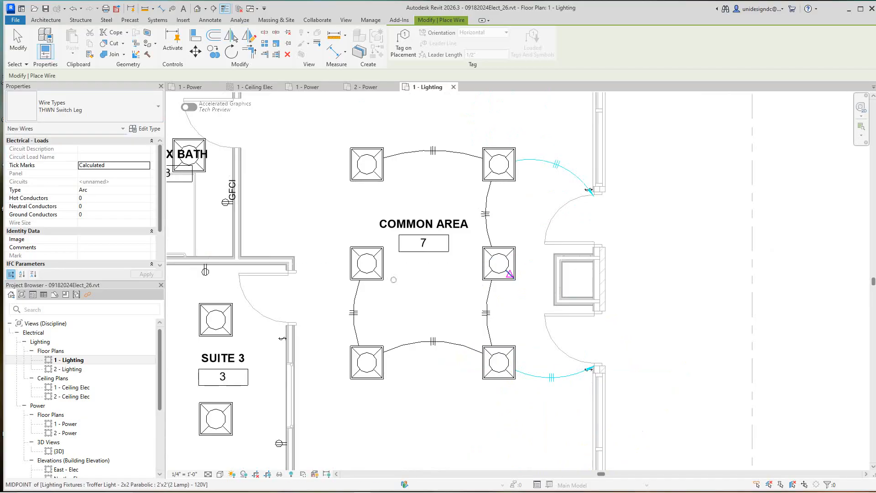
Step: Draw a THWN Switch Leg arc wire from the middle eastern Common Area light to the southeastern switch and end wire placement
click(509, 274)
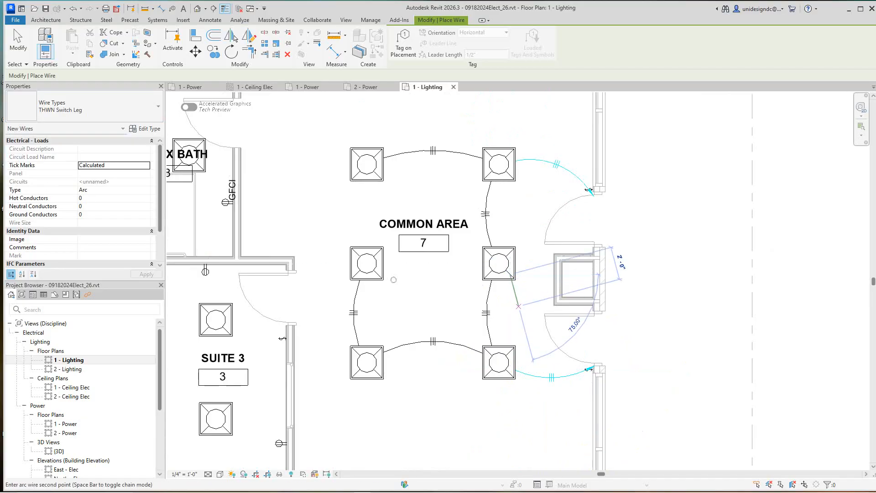
click(589, 369)
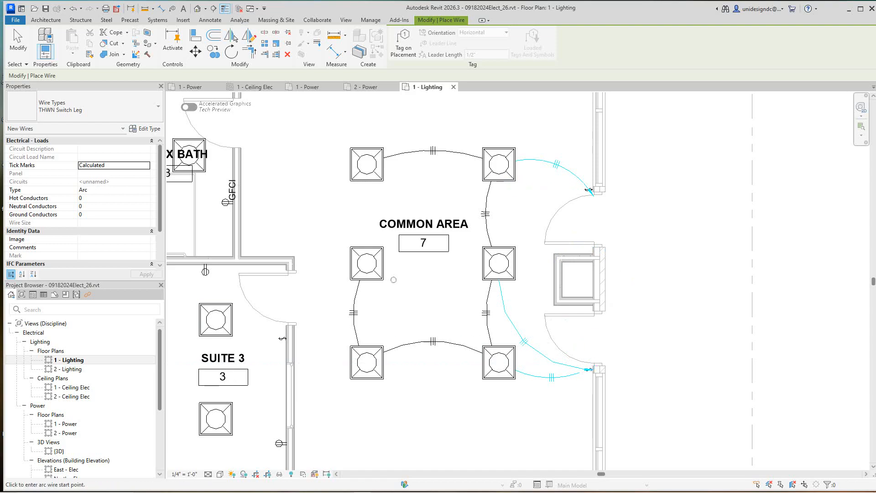
scroll(517, 202, down, 3)
scroll(490, 325, up, 3)
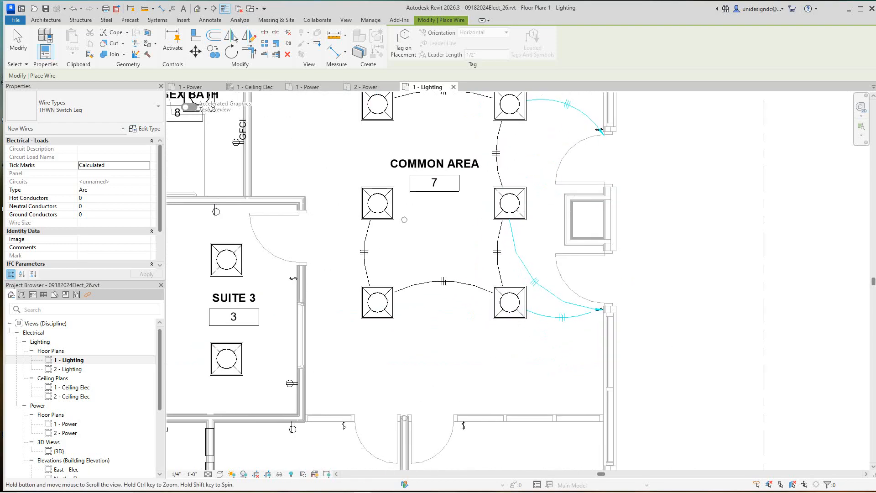
scroll(494, 323, down, 1)
middle_drag(489, 325, 504, 351)
scroll(464, 310, down, 1)
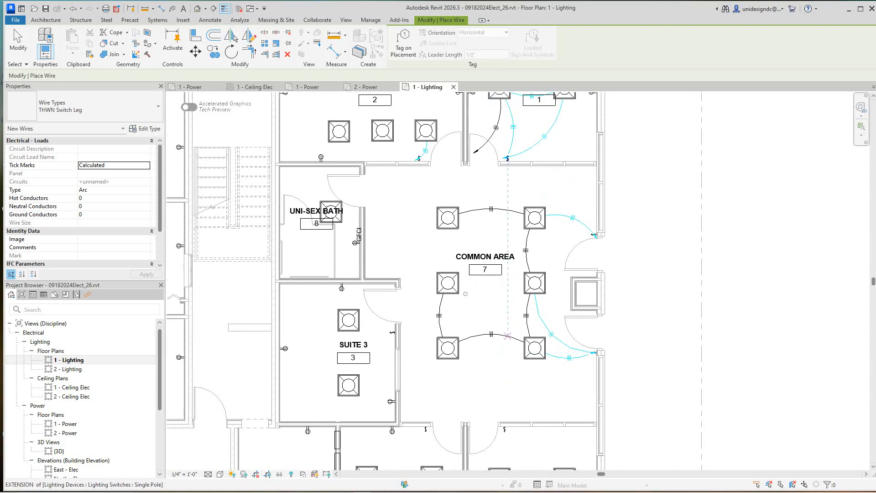
scroll(511, 336, down, 2)
scroll(548, 361, up, 2)
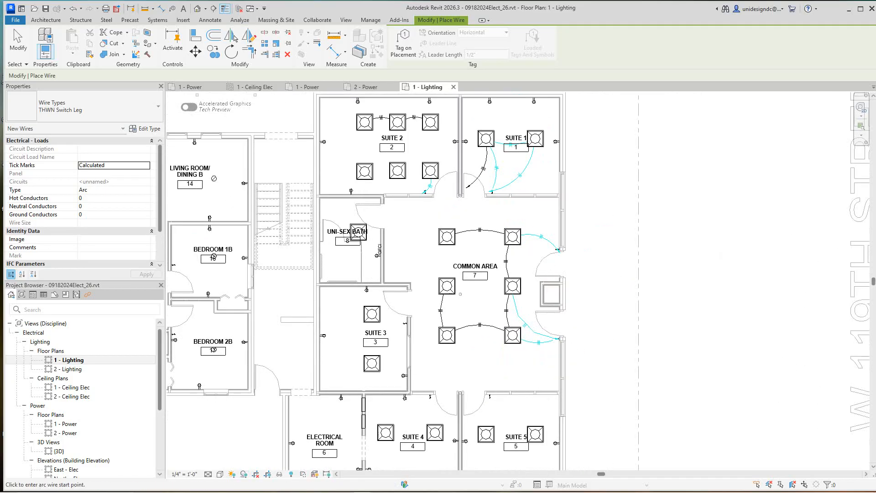
middle_drag(597, 232, 598, 288)
right_click(600, 288)
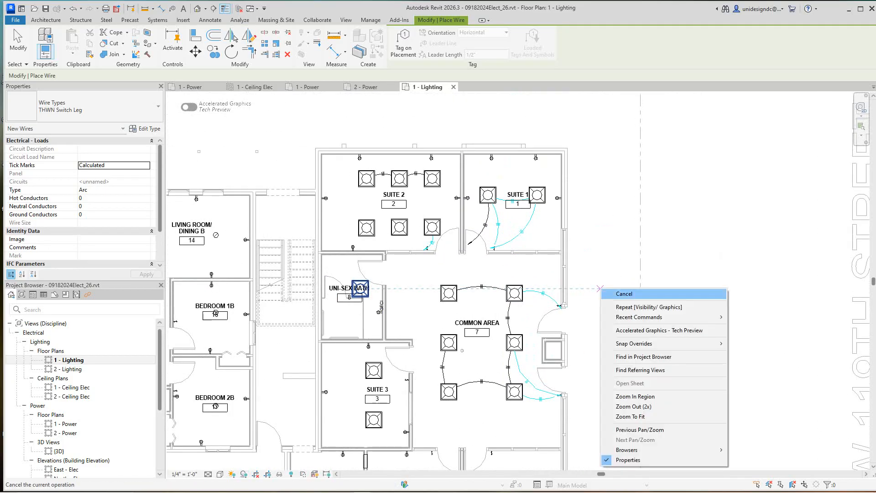
click(624, 294)
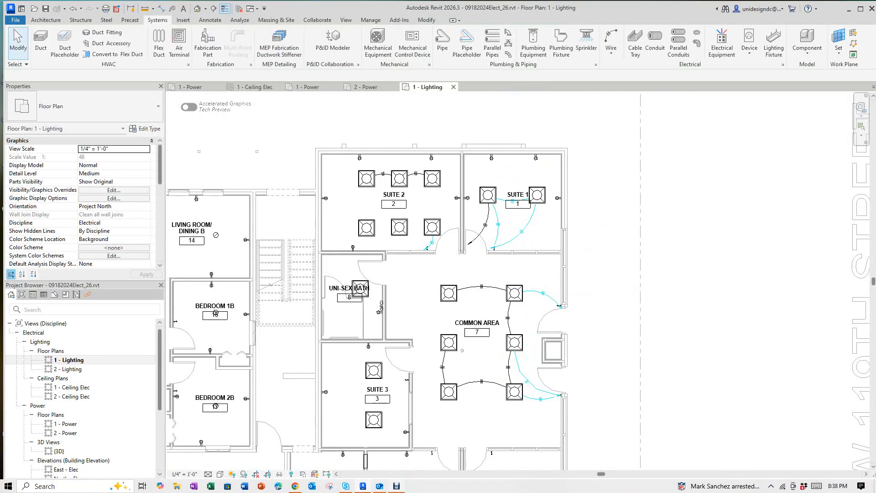
click(396, 486)
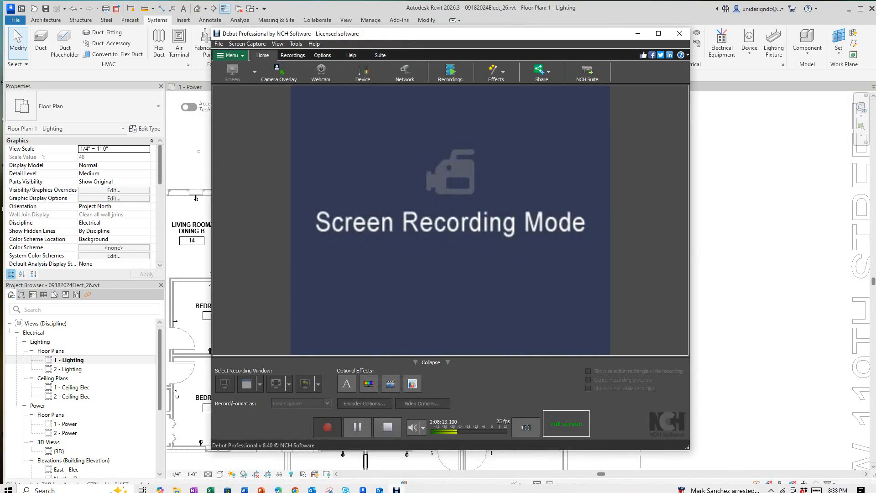